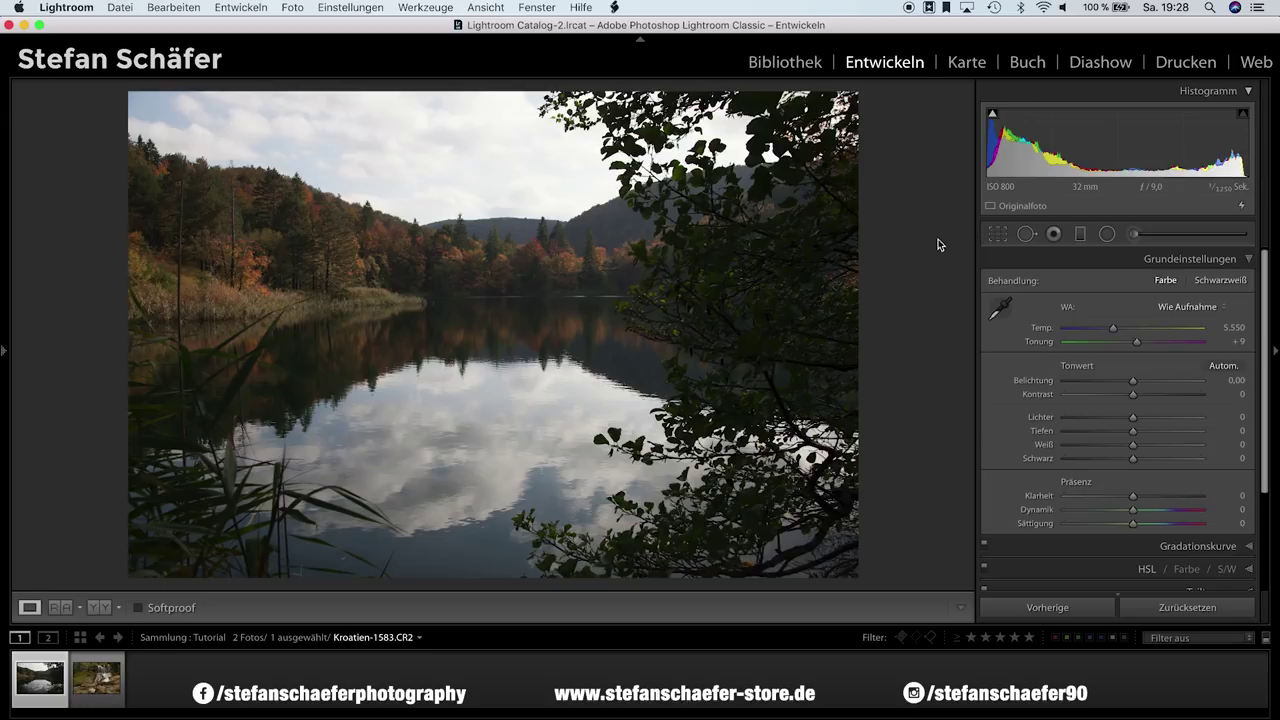
# Drag Lichter down to −61 and Tiefen up to +50 in Grundeinstellungen.
pyautogui.click(1098, 417)
pyautogui.moveTo(1097, 417); pyautogui.dragTo(1092, 417)
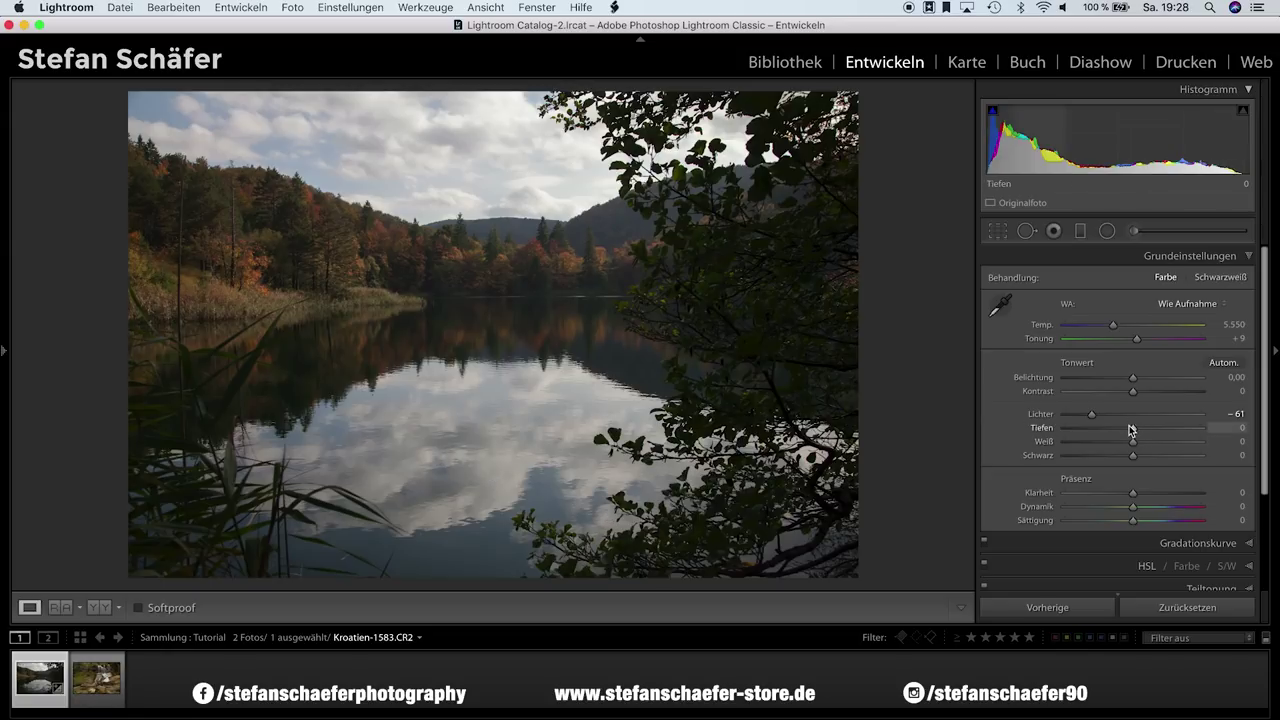
pyautogui.moveTo(1149, 427); pyautogui.dragTo(1166, 430)
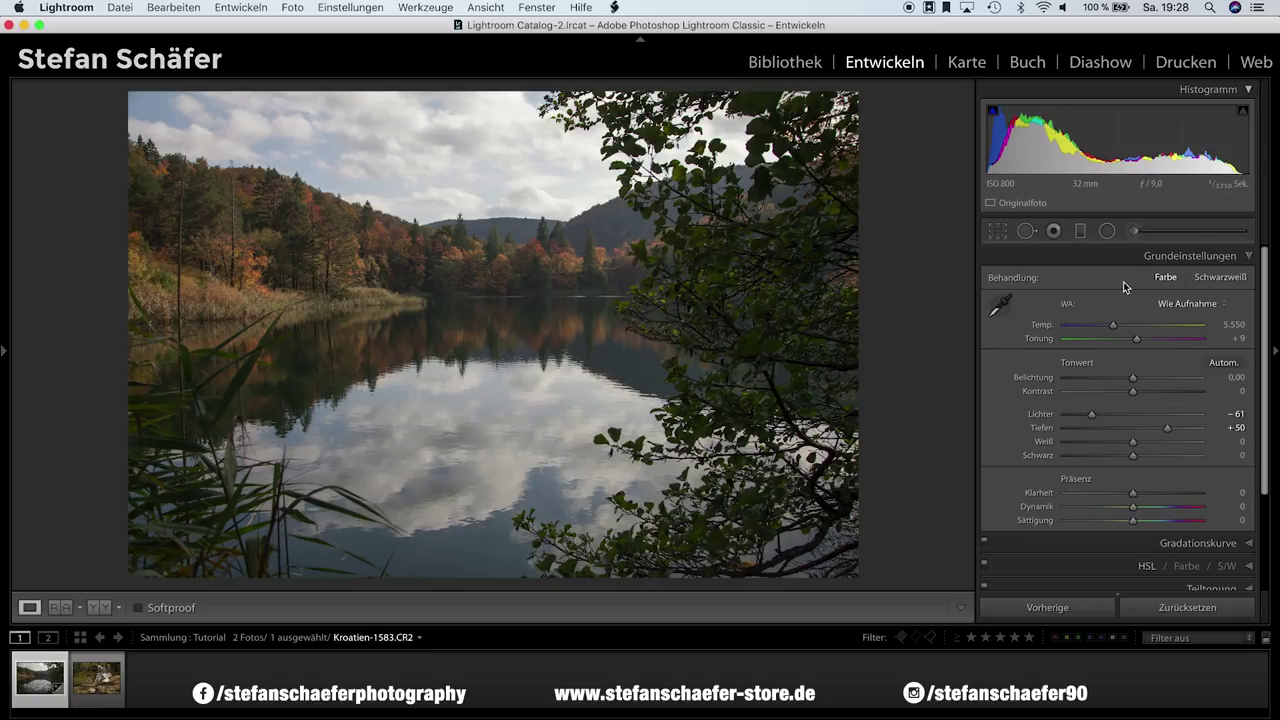
# Add a reset graduated filter drawn upward from the bottom edge with Belichtung 1,00 and Lichter −25.
pyautogui.click(1080, 232)
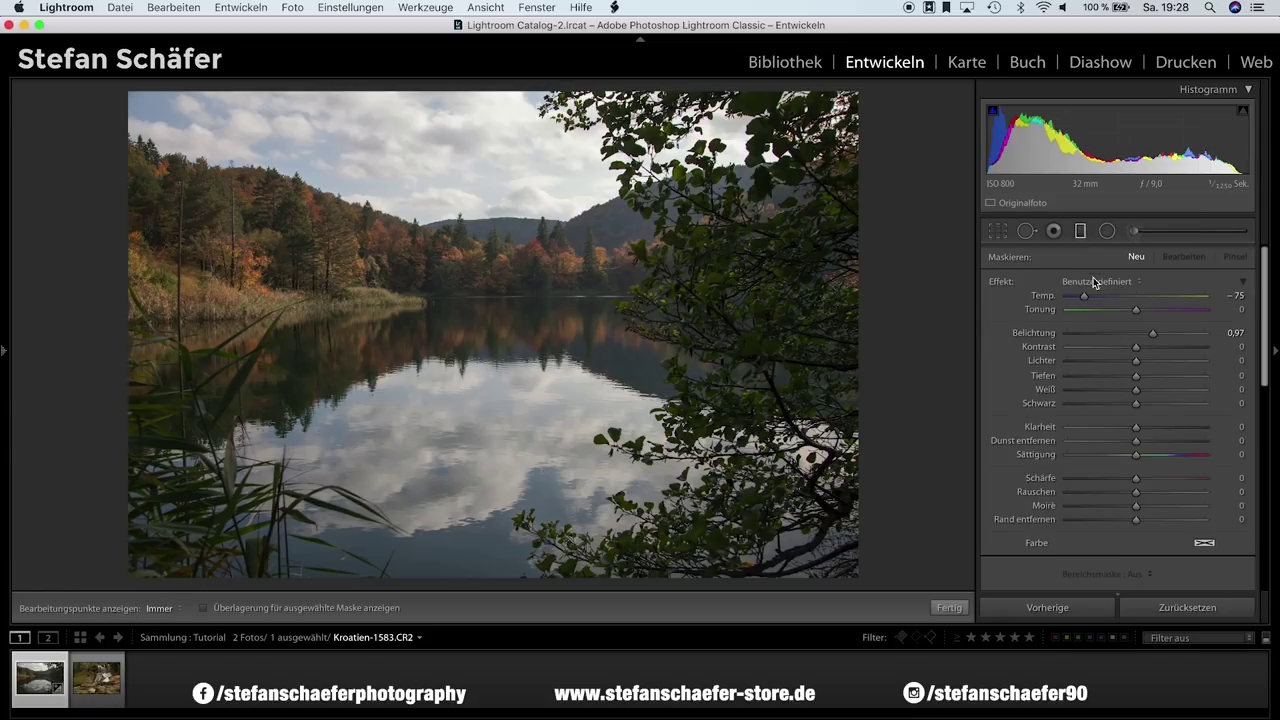
pyautogui.press('alt')
pyautogui.keyDown('alt'); pyautogui.click(1013, 284); pyautogui.keyUp('alt')
pyautogui.moveTo(472, 546); pyautogui.dragTo(480, 298)
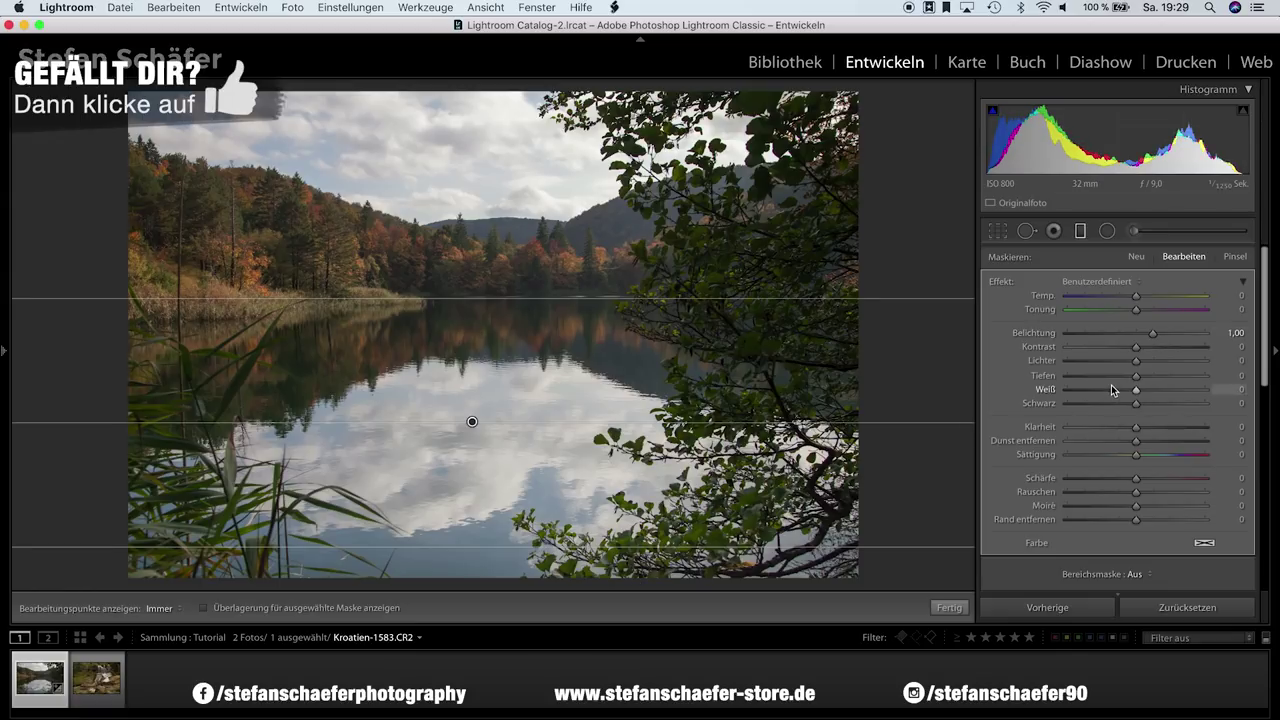
pyautogui.moveTo(1135, 360); pyautogui.dragTo(1121, 360)
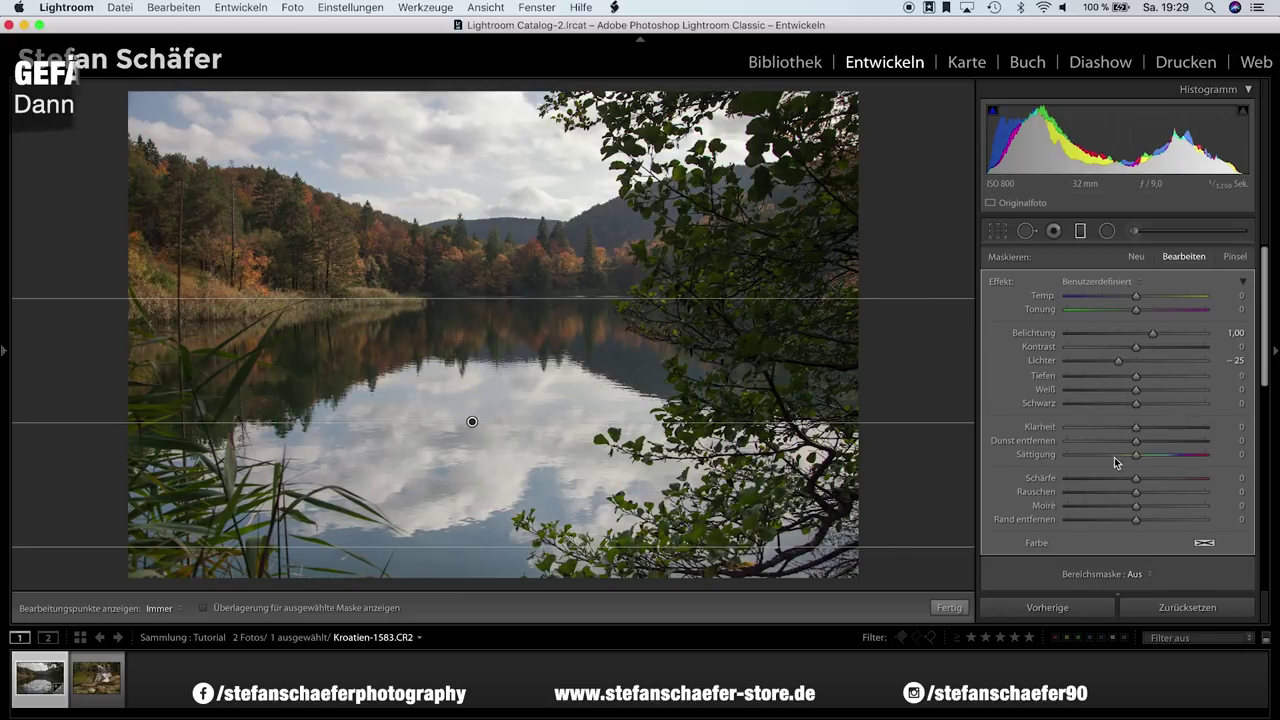
pyautogui.press('m')
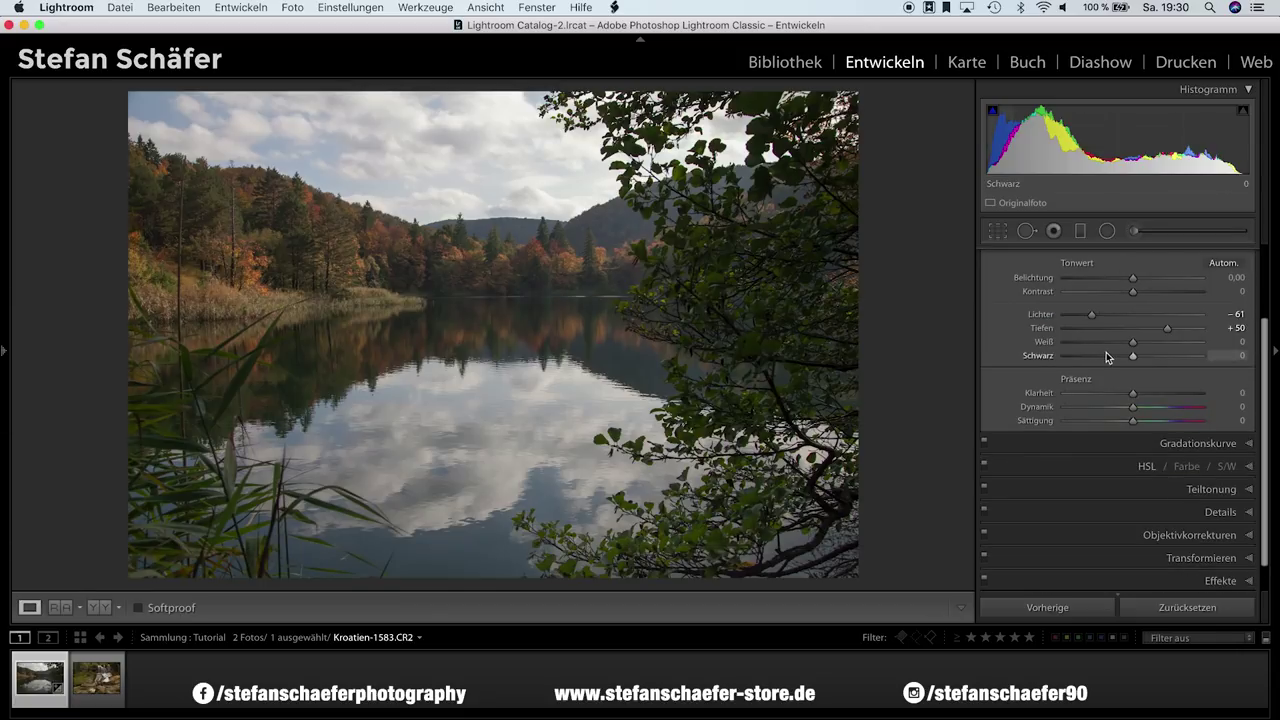
# Alt-drag Weiß to +31 and Schwarz to −11 while watching the clipping preview.
pyautogui.scroll(3, 1161, 432)
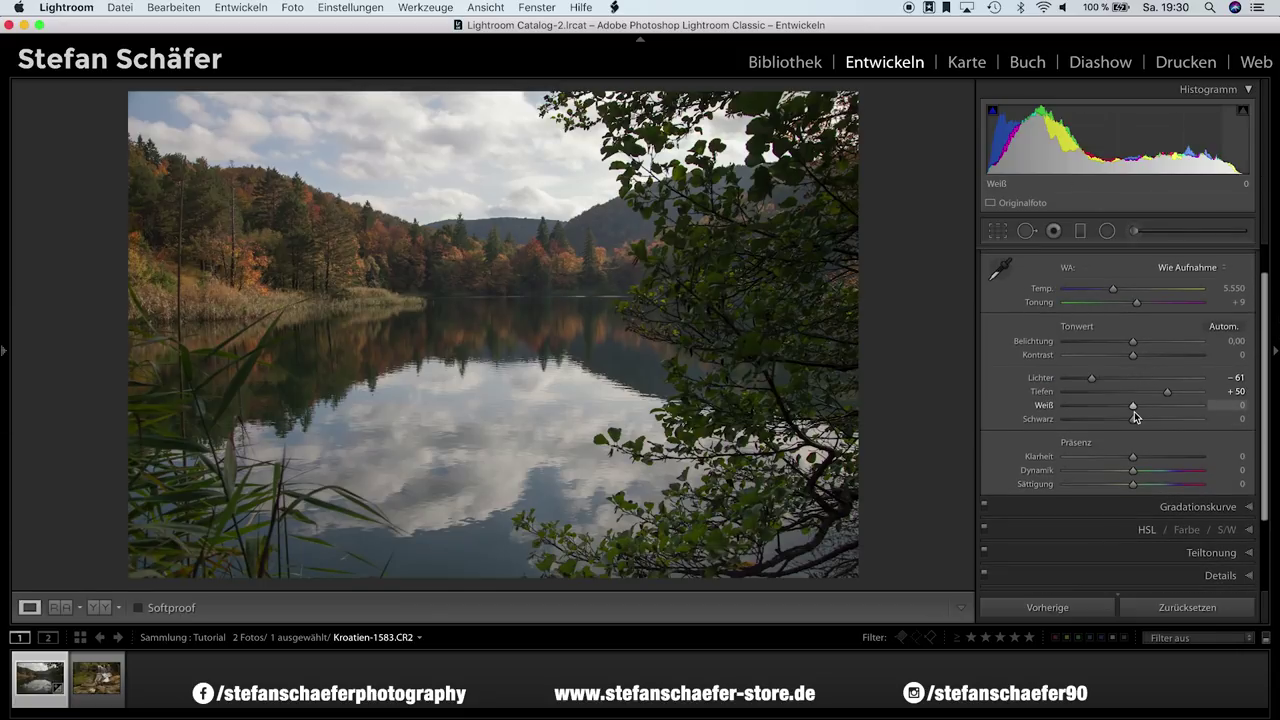
pyautogui.press('alt')
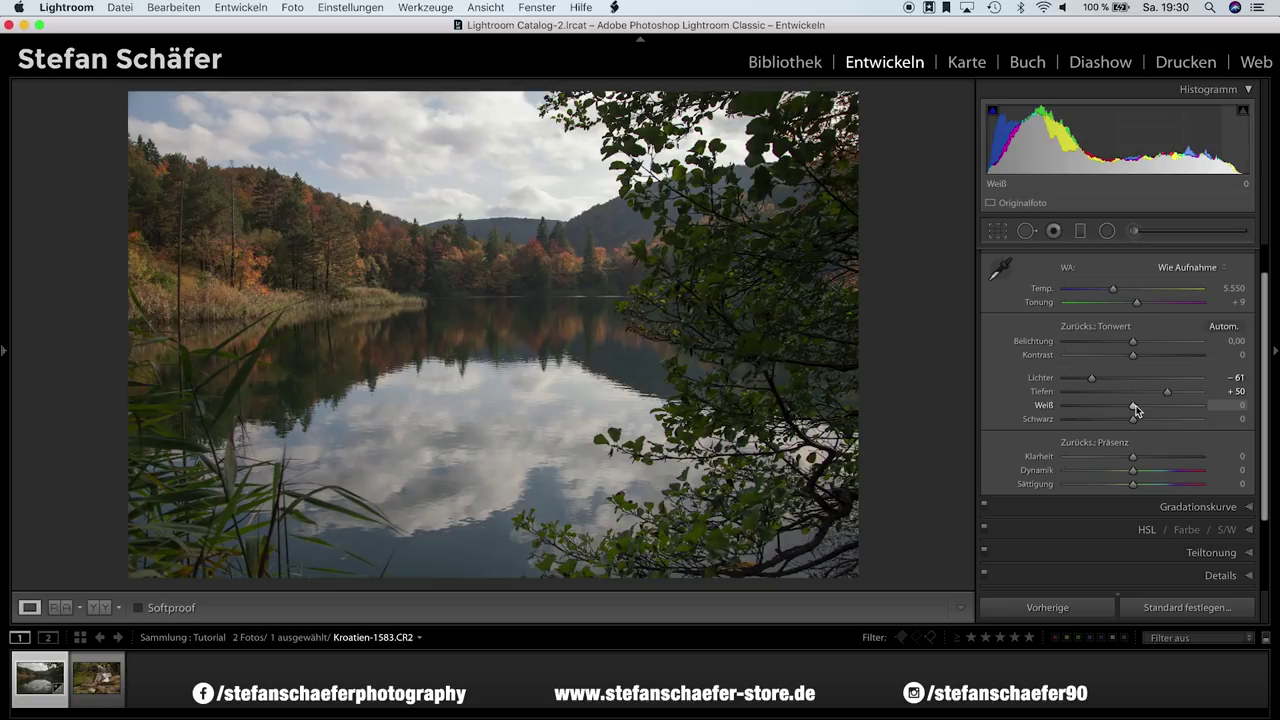
pyautogui.press('alt')
pyautogui.moveTo(1134, 406); pyautogui.dragTo(1142, 409)
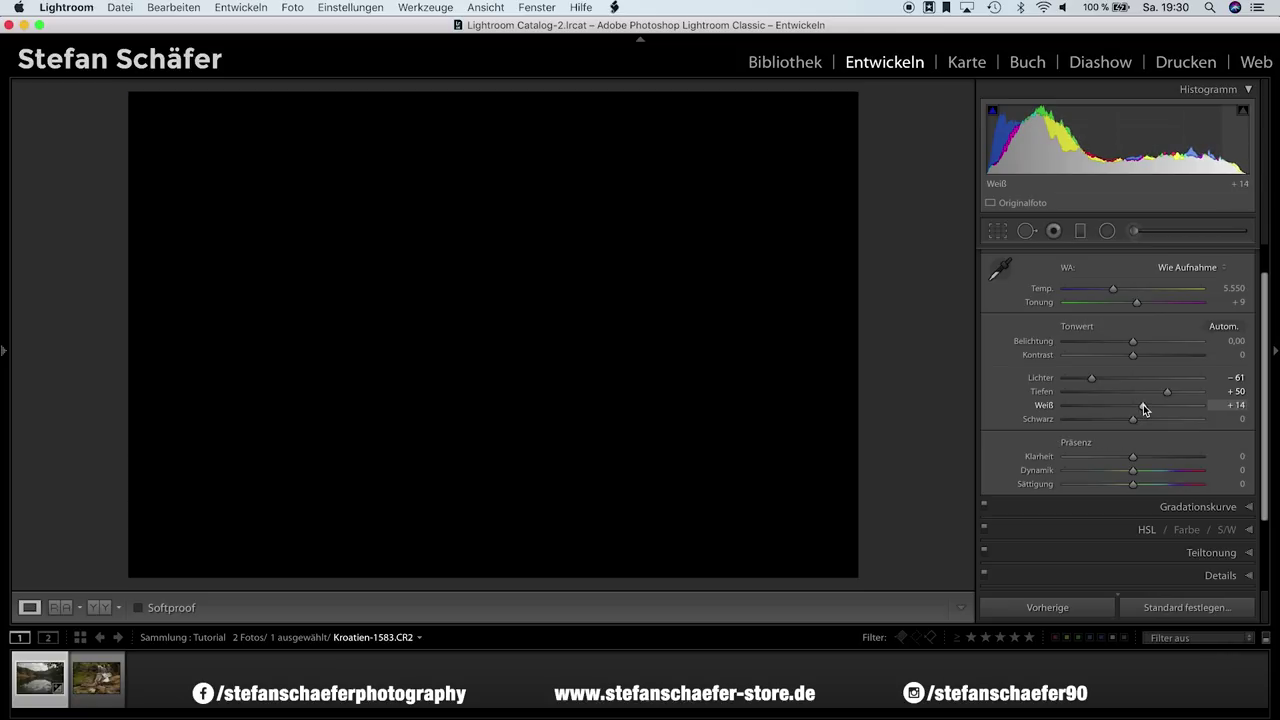
pyautogui.moveTo(1143, 404); pyautogui.dragTo(1157, 408)
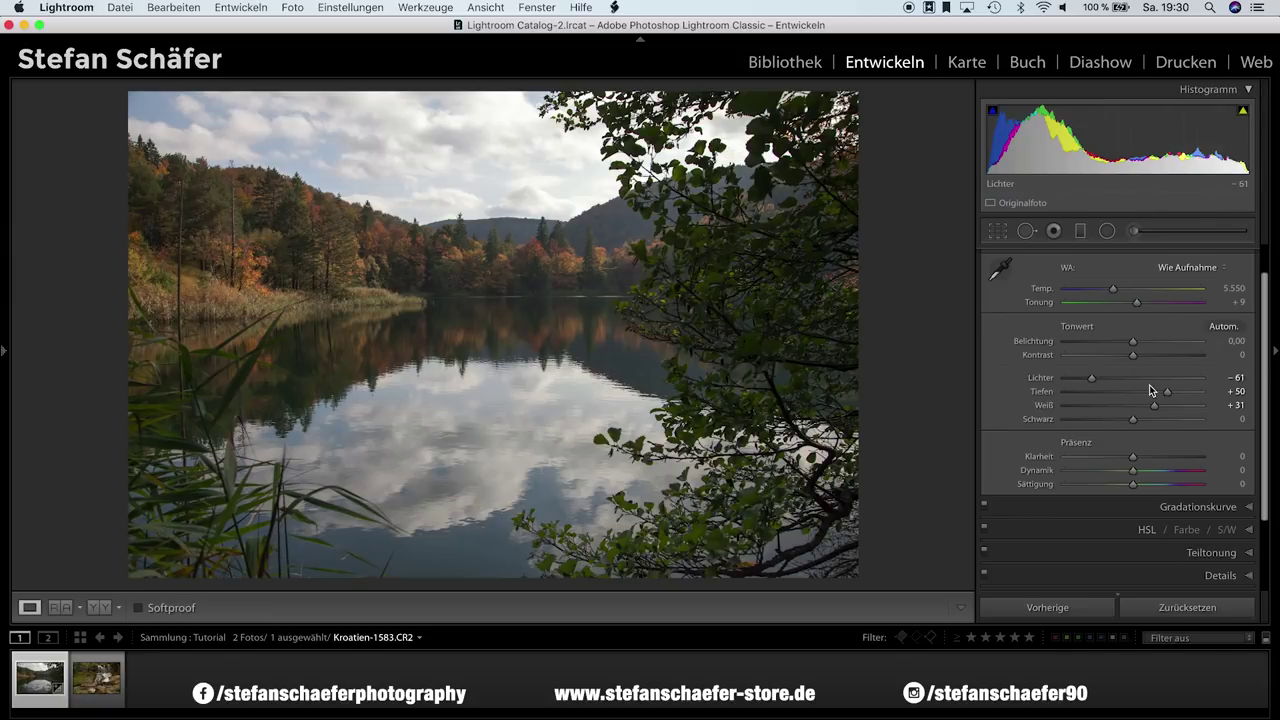
pyautogui.moveTo(1131, 420); pyautogui.dragTo(1123, 423)
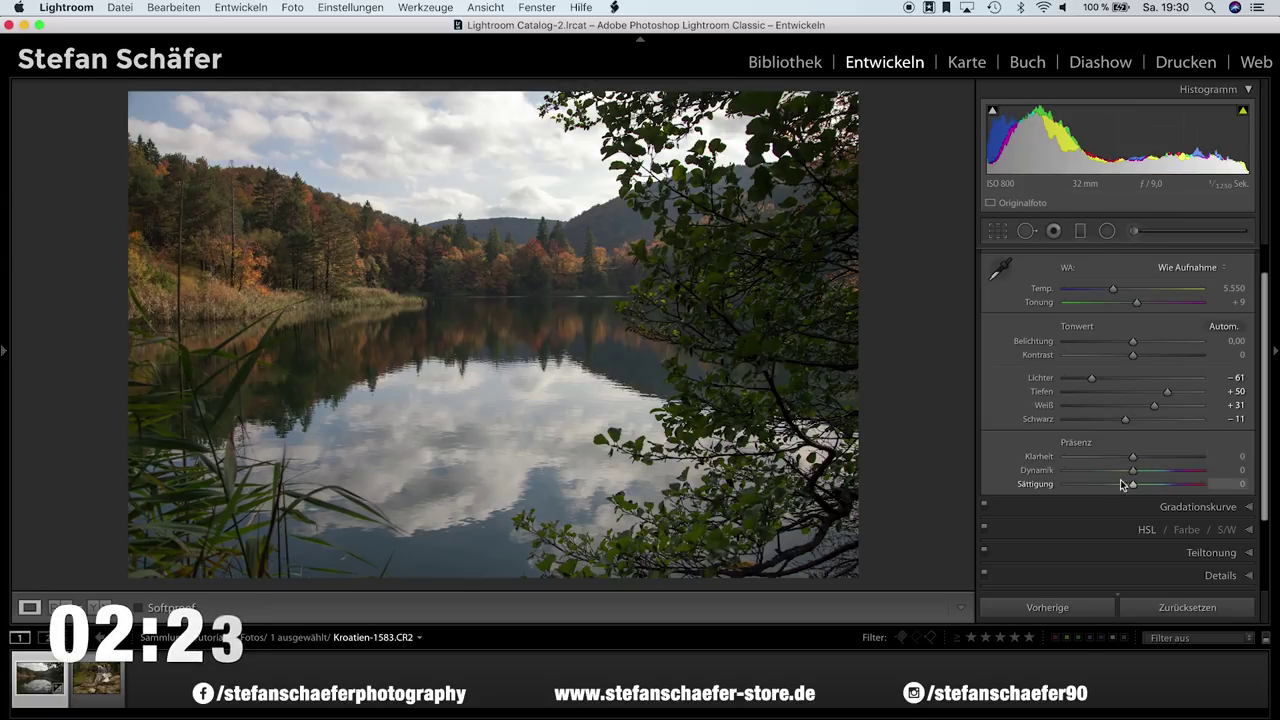
# Paint a reset adjustment brush with Klarheit 40 and Sättigung 20 over the autumn trees and confirm it.
pyautogui.click(1140, 231)
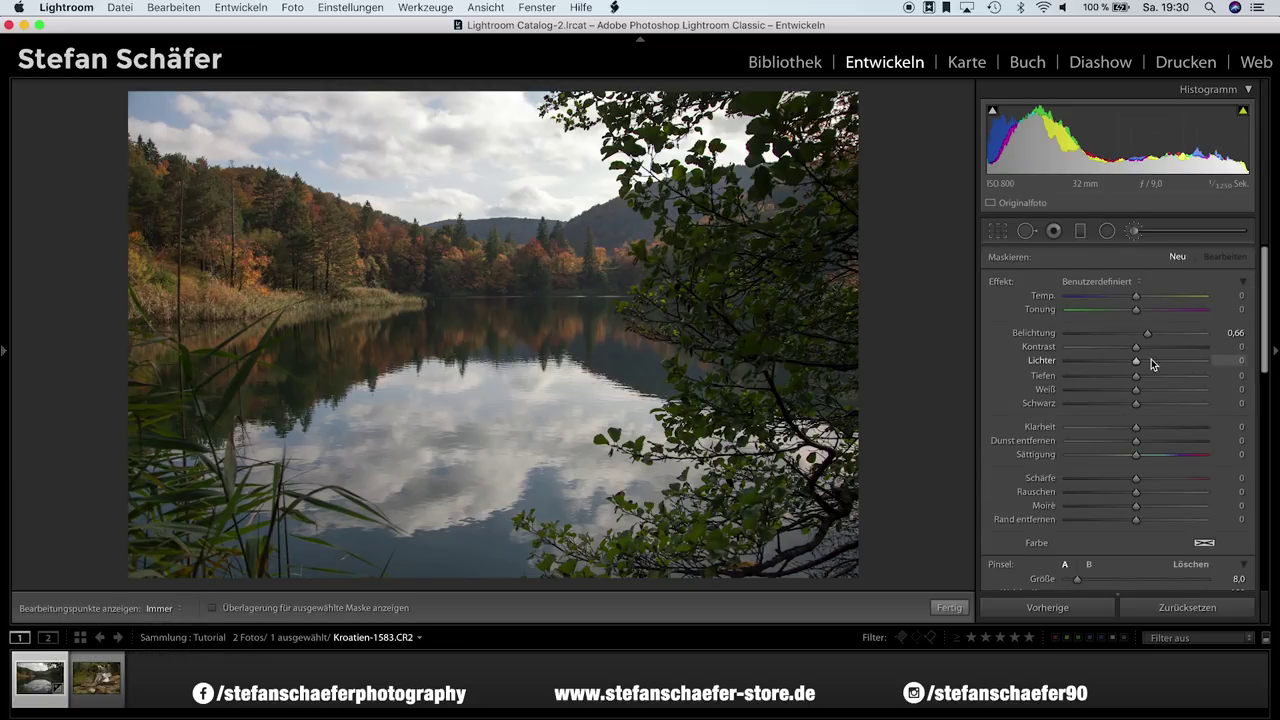
pyautogui.press('alt')
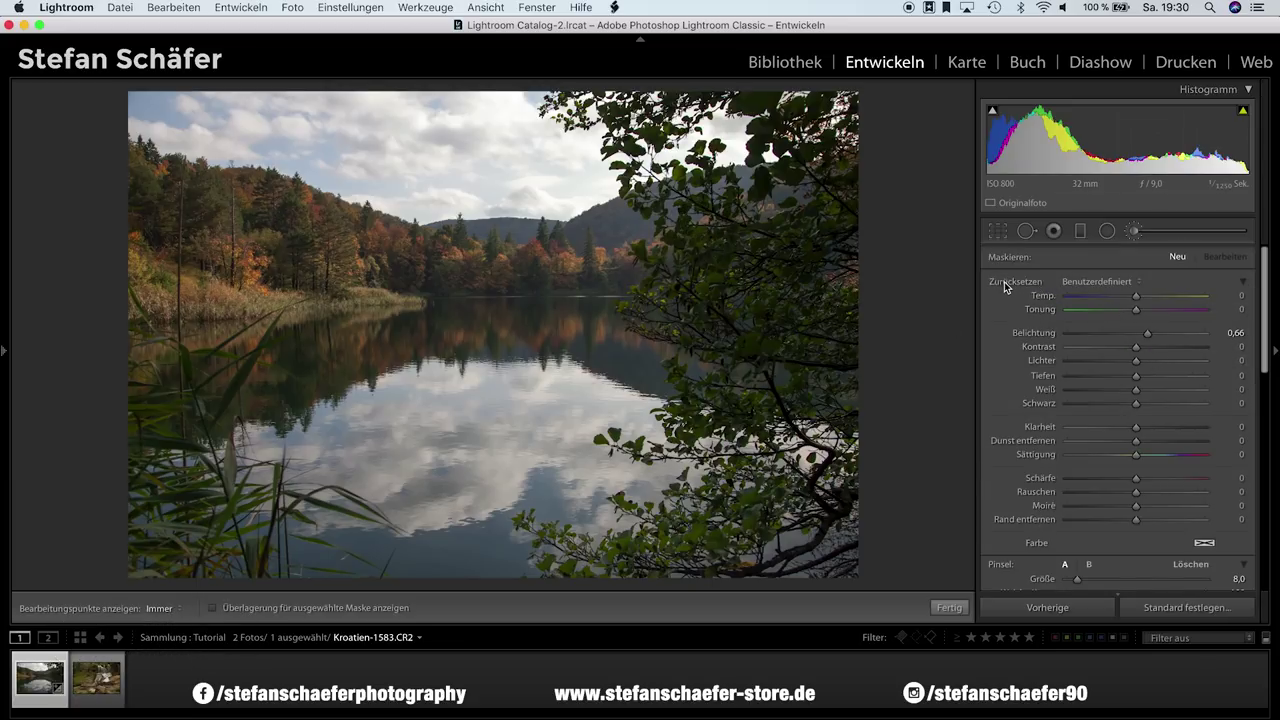
pyautogui.keyDown('alt'); pyautogui.click(1001, 284); pyautogui.keyUp('alt')
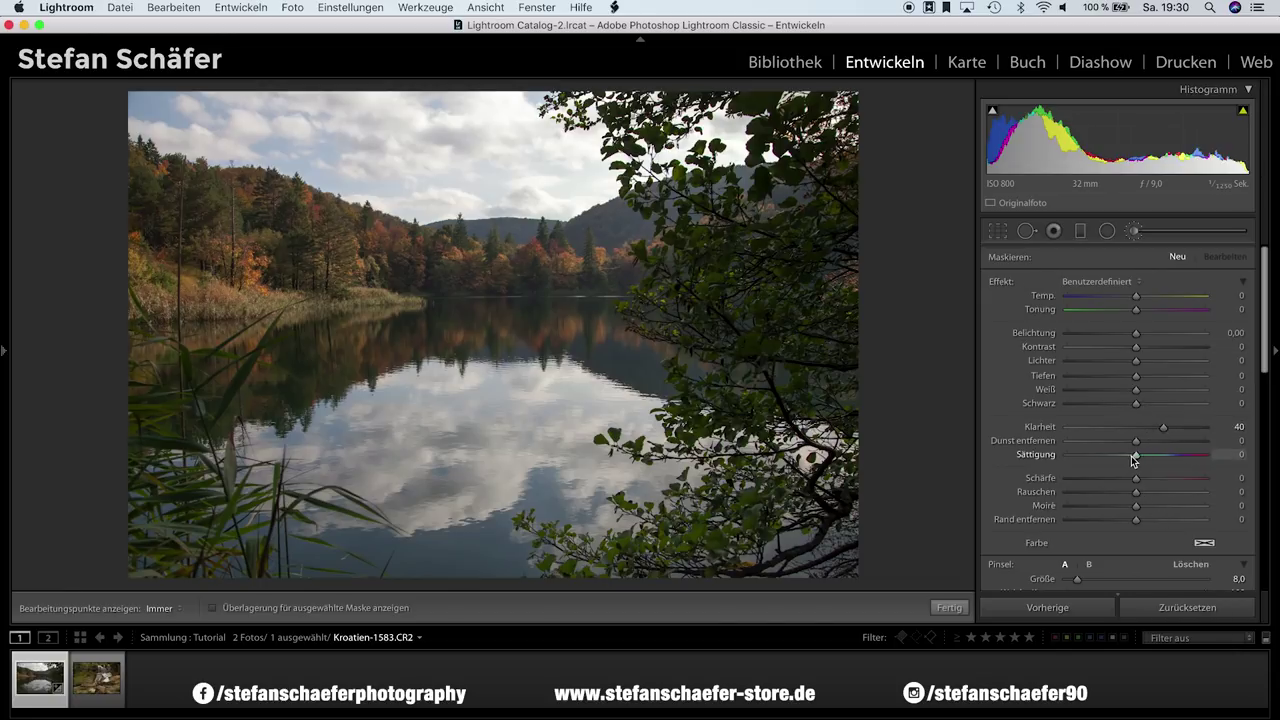
pyautogui.moveTo(1148, 457); pyautogui.dragTo(1152, 457)
pyautogui.press('h')
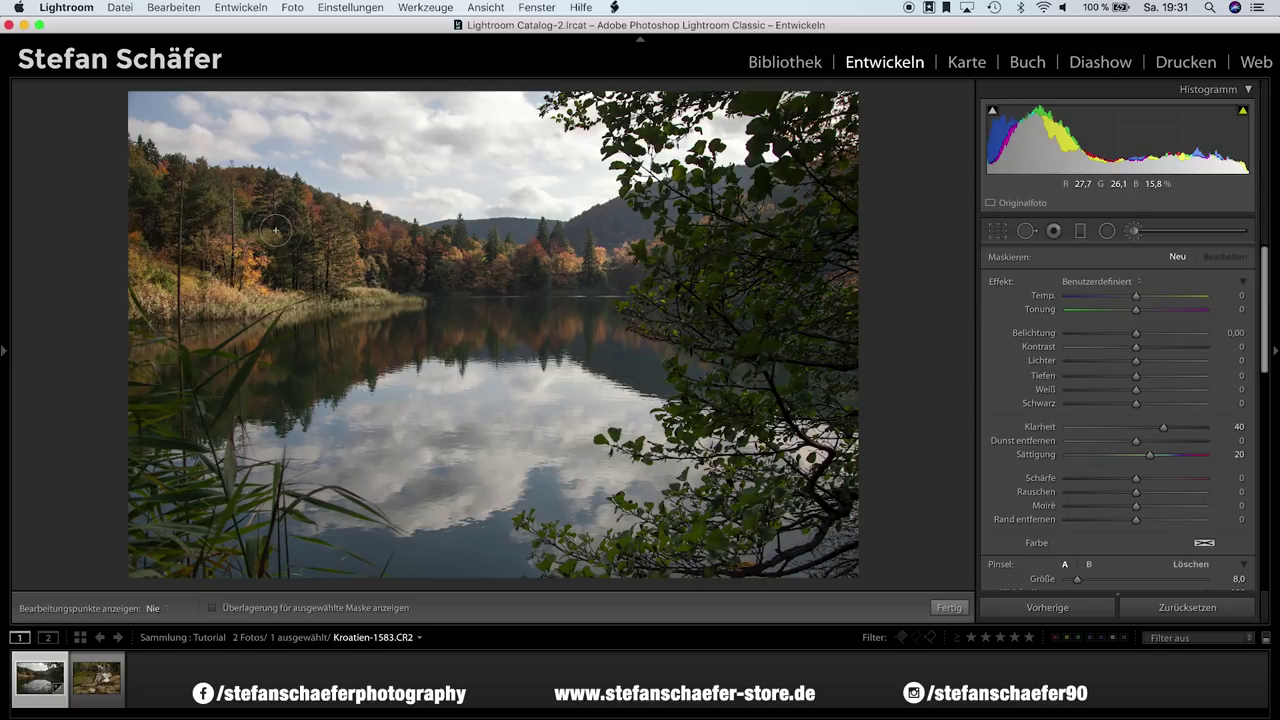
pyautogui.moveTo(294, 276); pyautogui.dragTo(414, 314)
pyautogui.press('h')
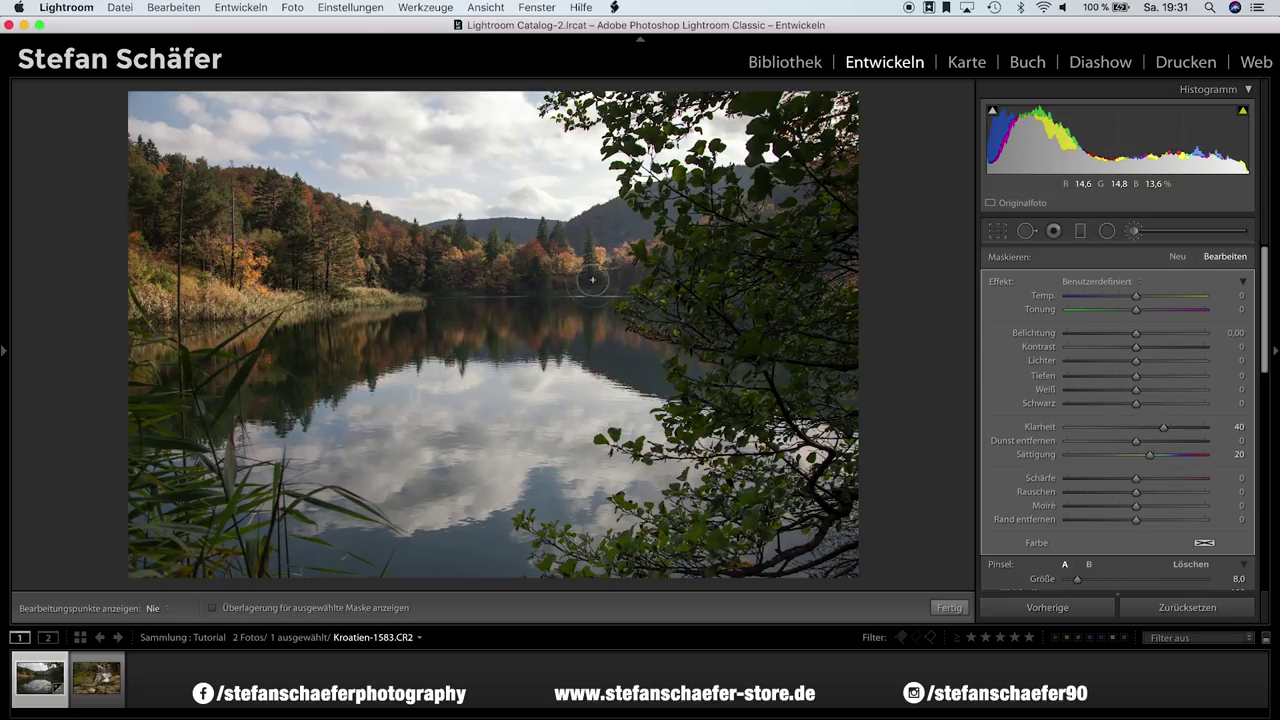
pyautogui.press('h')
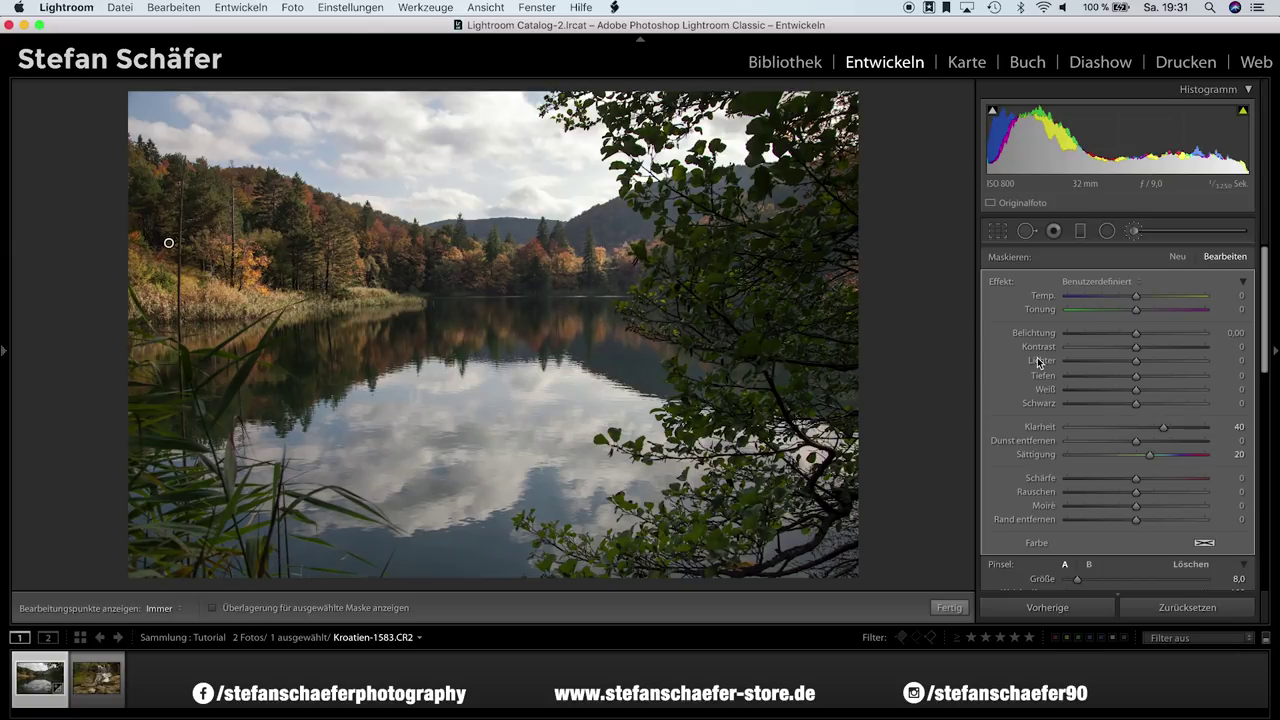
pyautogui.click(960, 608)
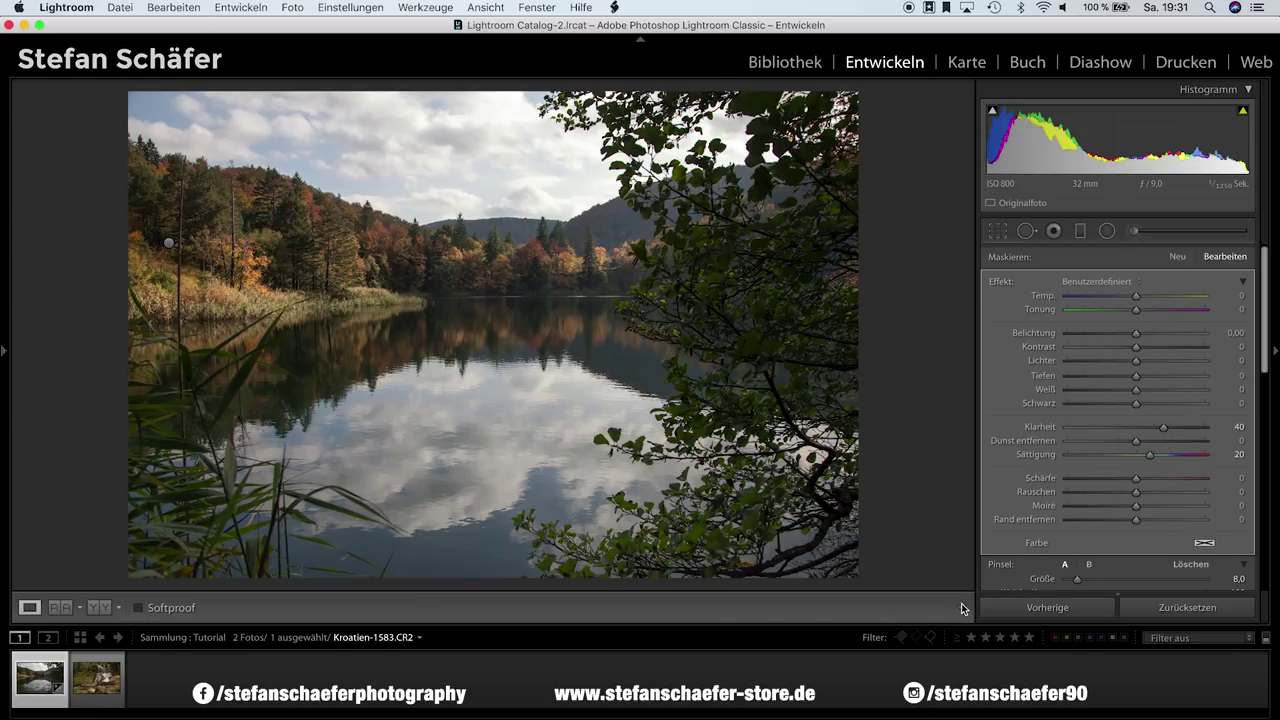
# In HSL, set Farbton Grün −35 and Luminanz Gelb +21, Grün +51, Blau −18.
pyautogui.scroll(-3, 1163, 541)
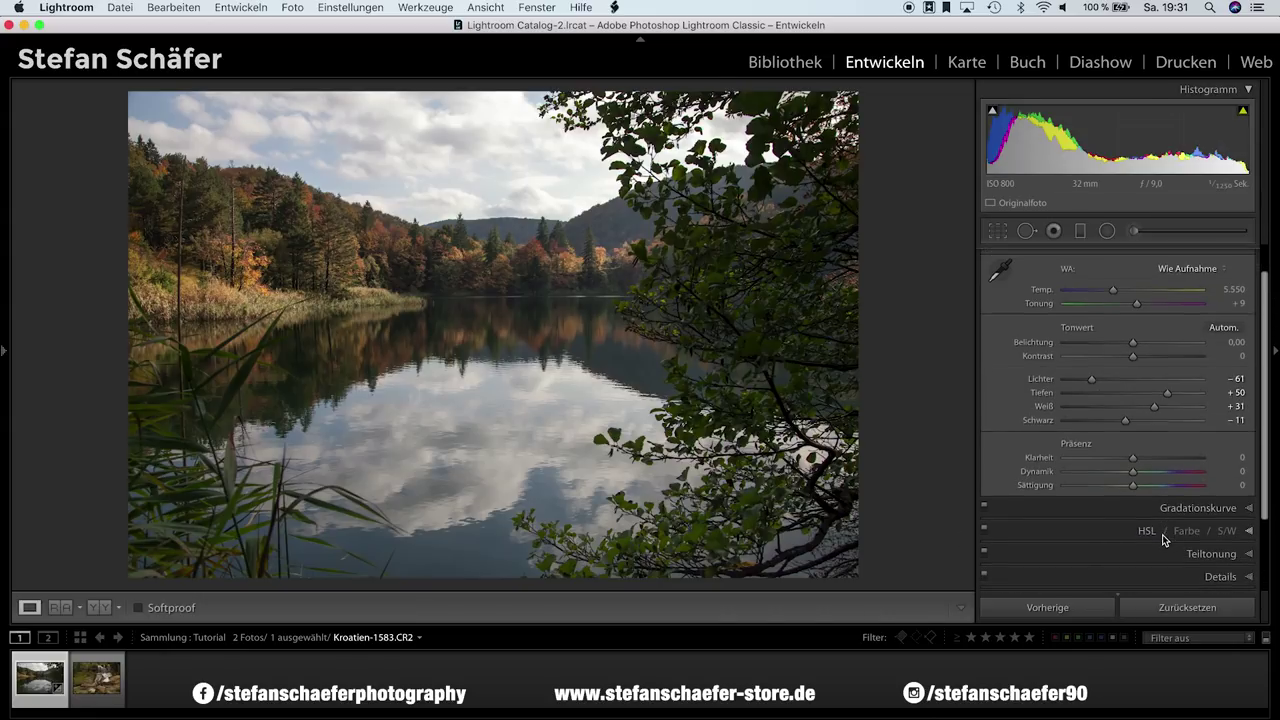
pyautogui.click(1135, 511)
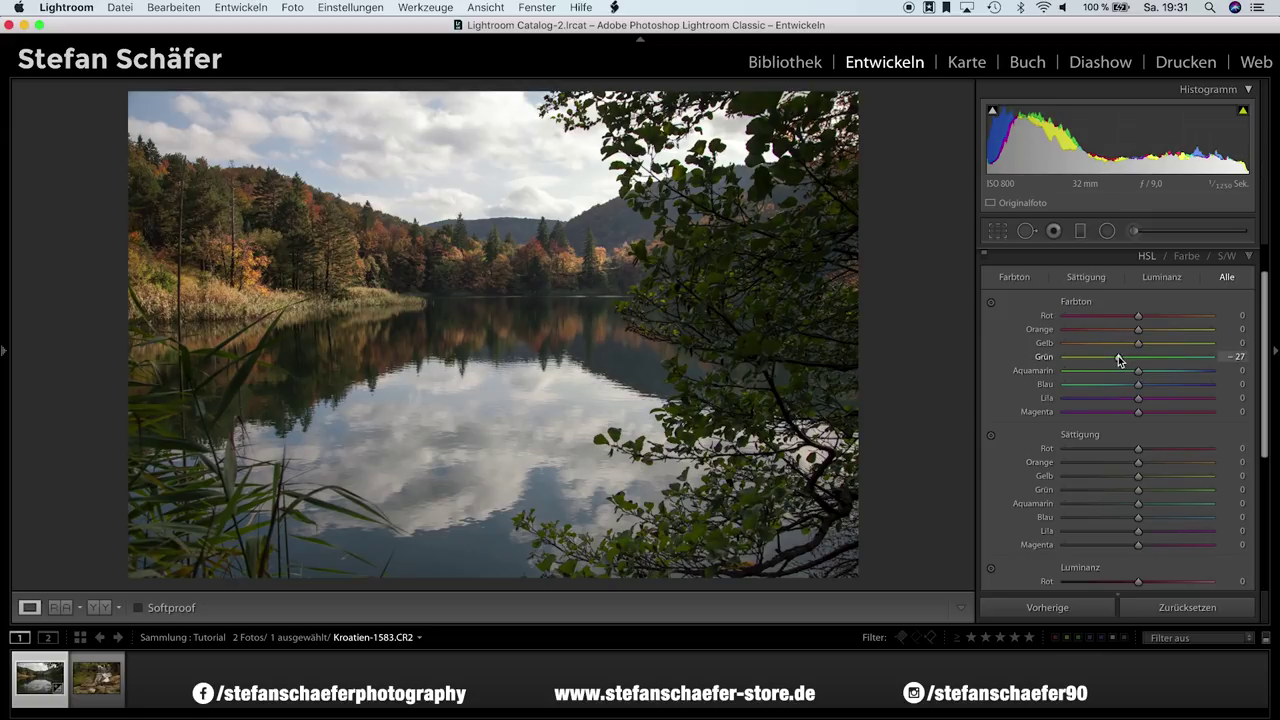
pyautogui.moveTo(1118, 358); pyautogui.dragTo(1113, 359)
pyautogui.scroll(-3, 1127, 491)
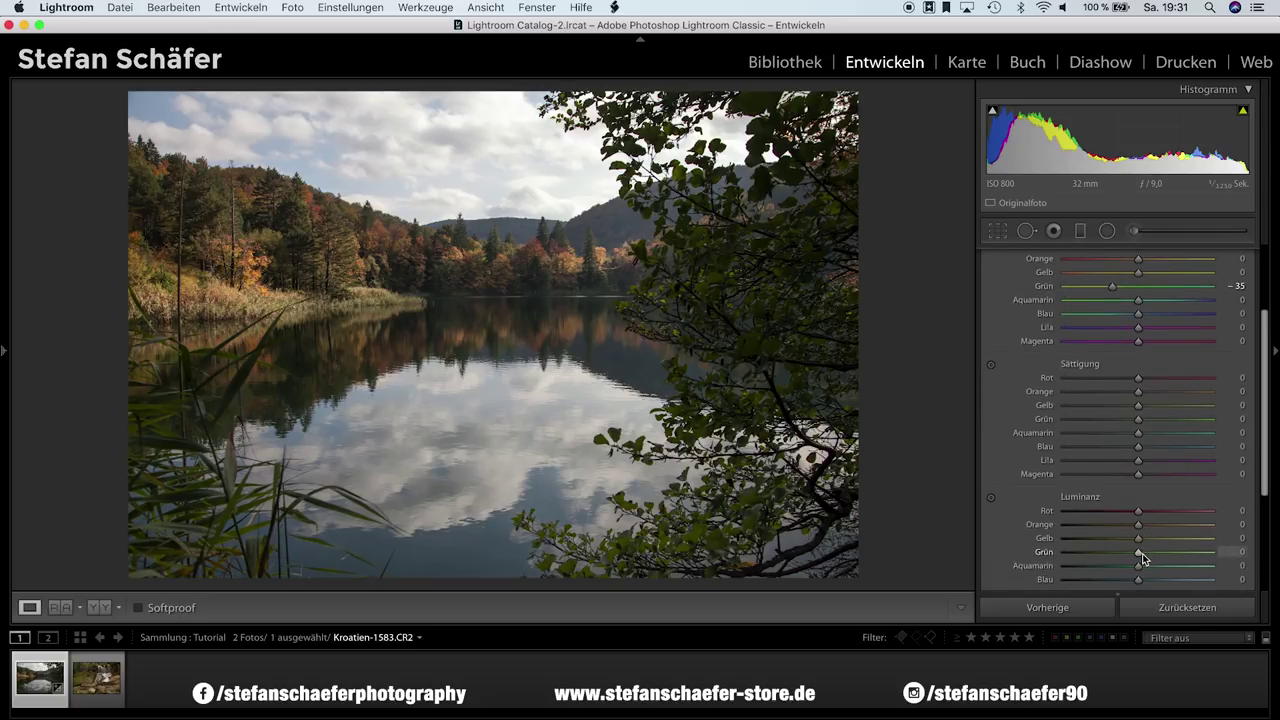
pyautogui.moveTo(1163, 553)
pyautogui.mouseDown()
pyautogui.moveTo(1178, 554)
pyautogui.moveTo(1152, 540)
pyautogui.mouseUp()
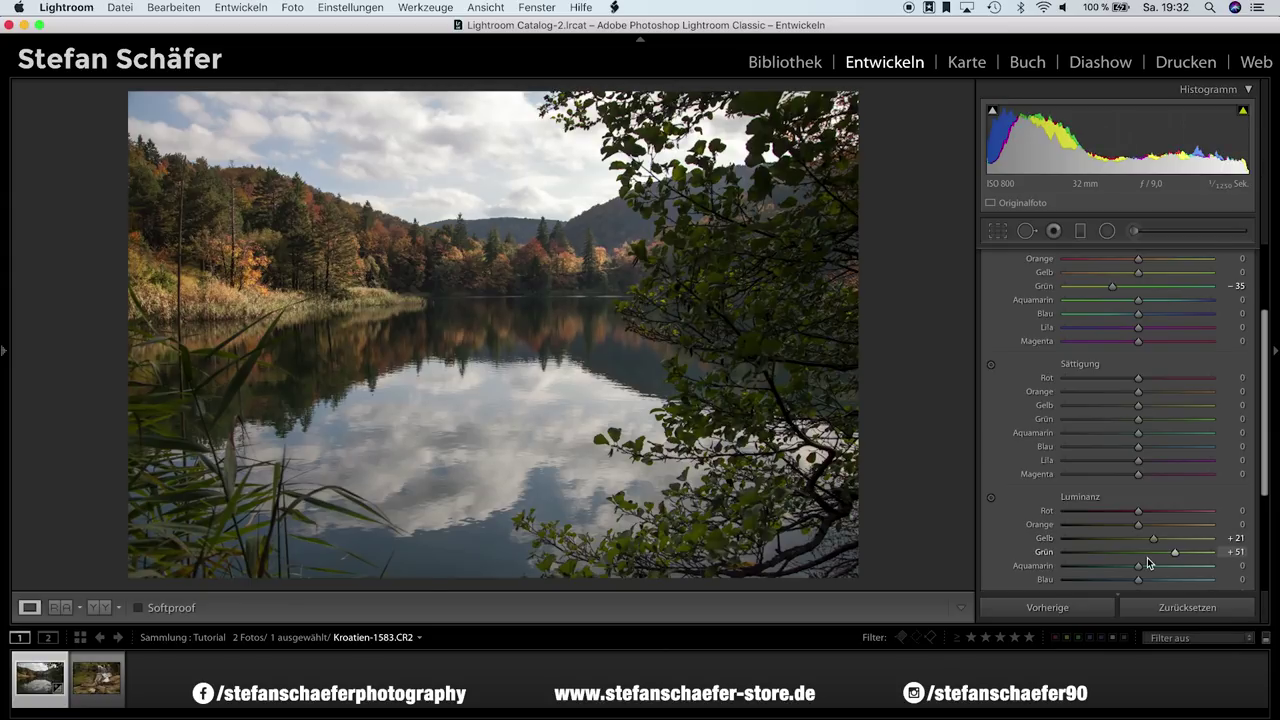
pyautogui.scroll(-2, 1150, 555)
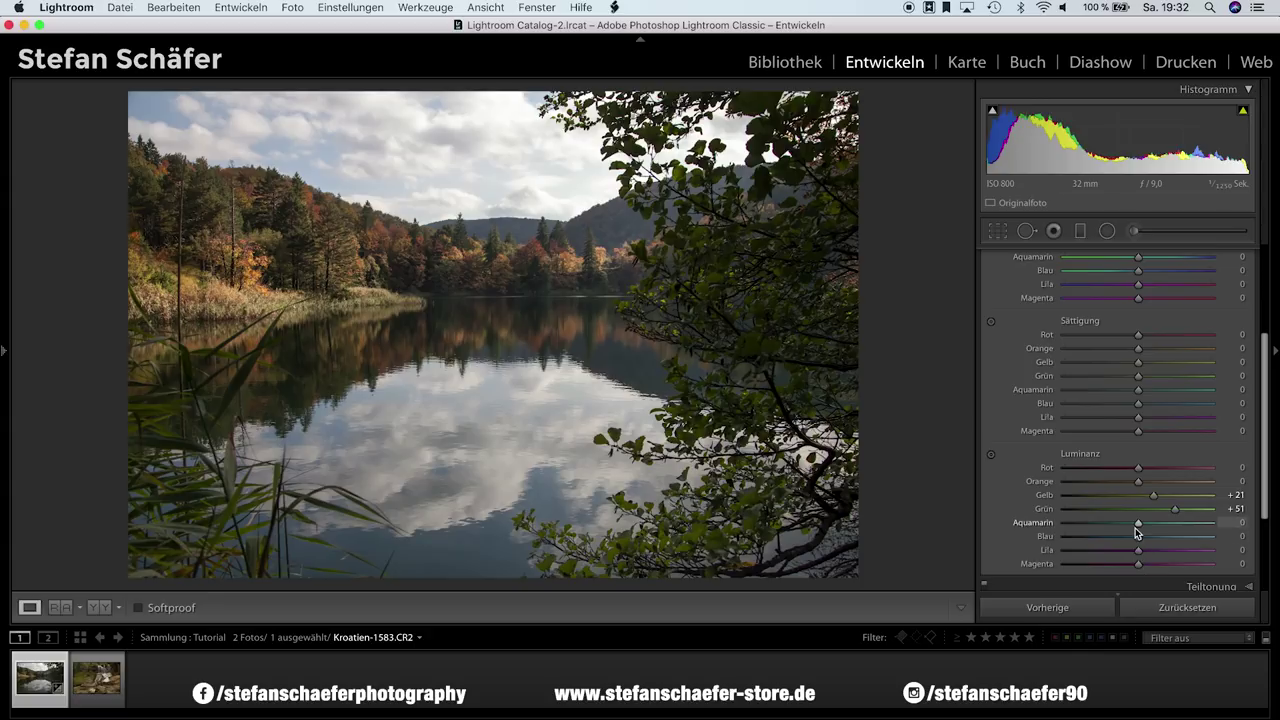
pyautogui.moveTo(1132, 540); pyautogui.dragTo(1128, 540)
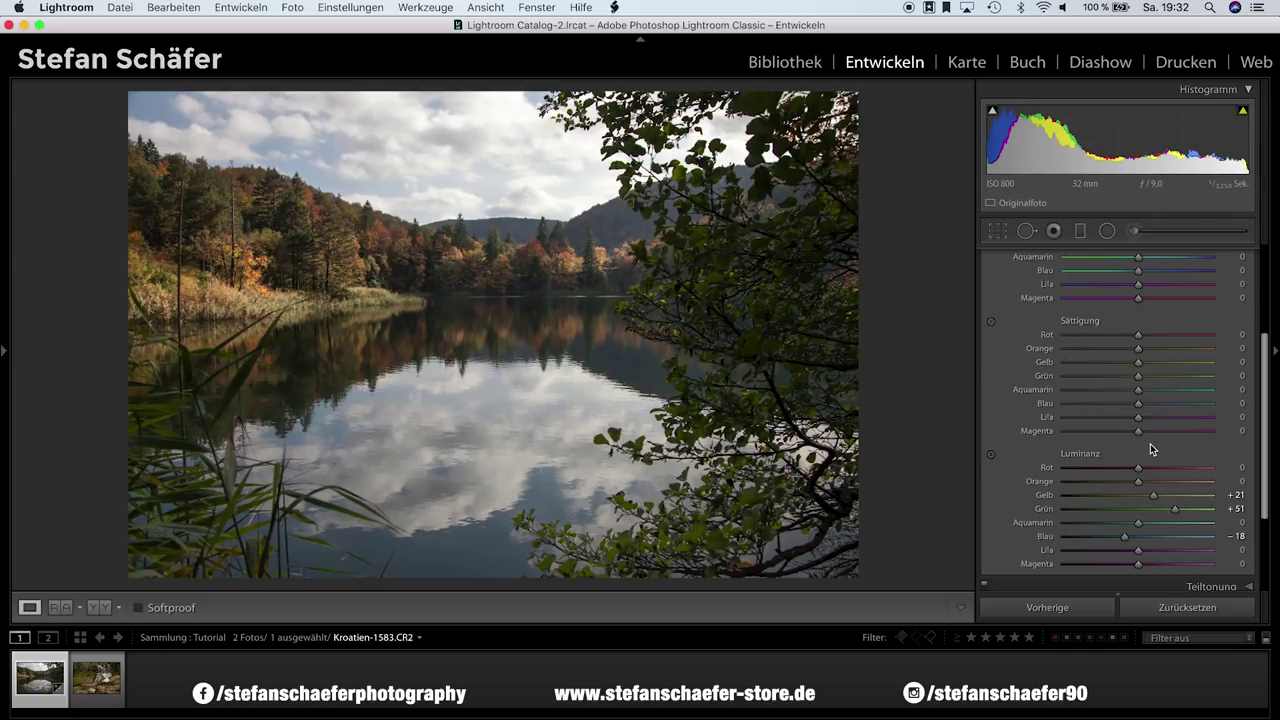
pyautogui.scroll(-3, 1150, 443)
pyautogui.scroll(-2, 1150, 443)
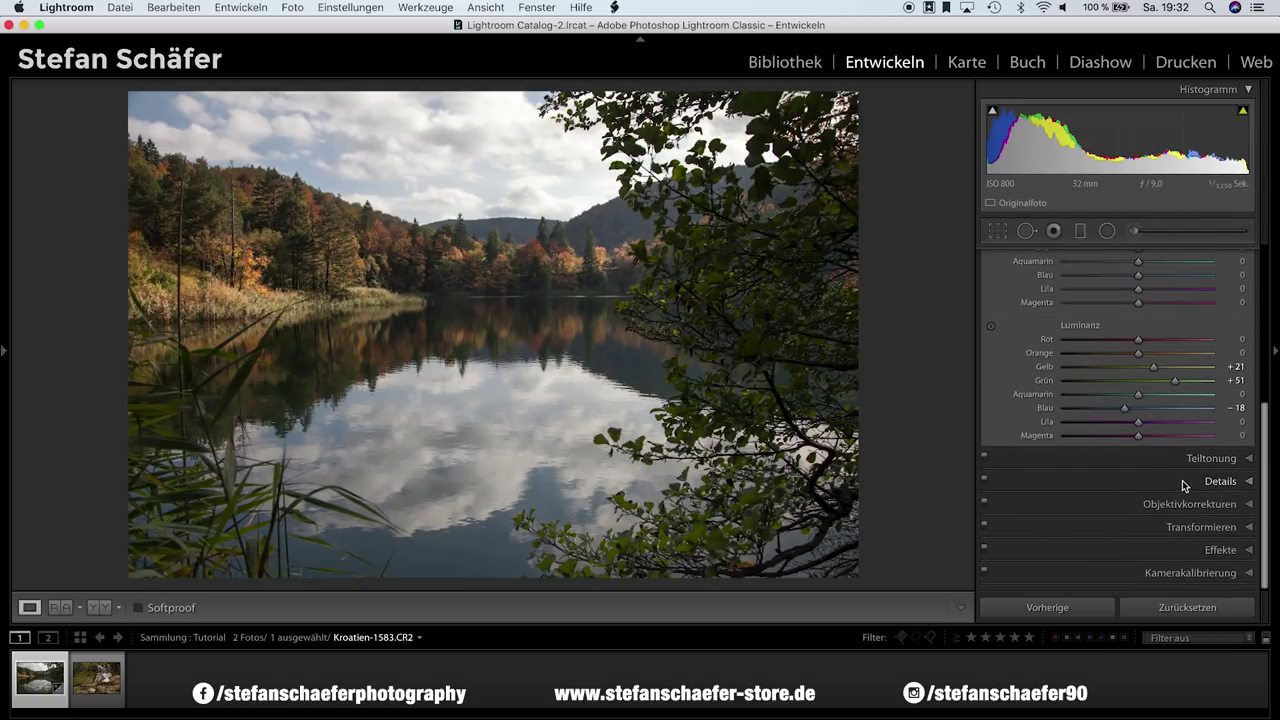
# Raise the sharpening amount to 81 and increase masking using the Alt mask preview.
pyautogui.click(1182, 481)
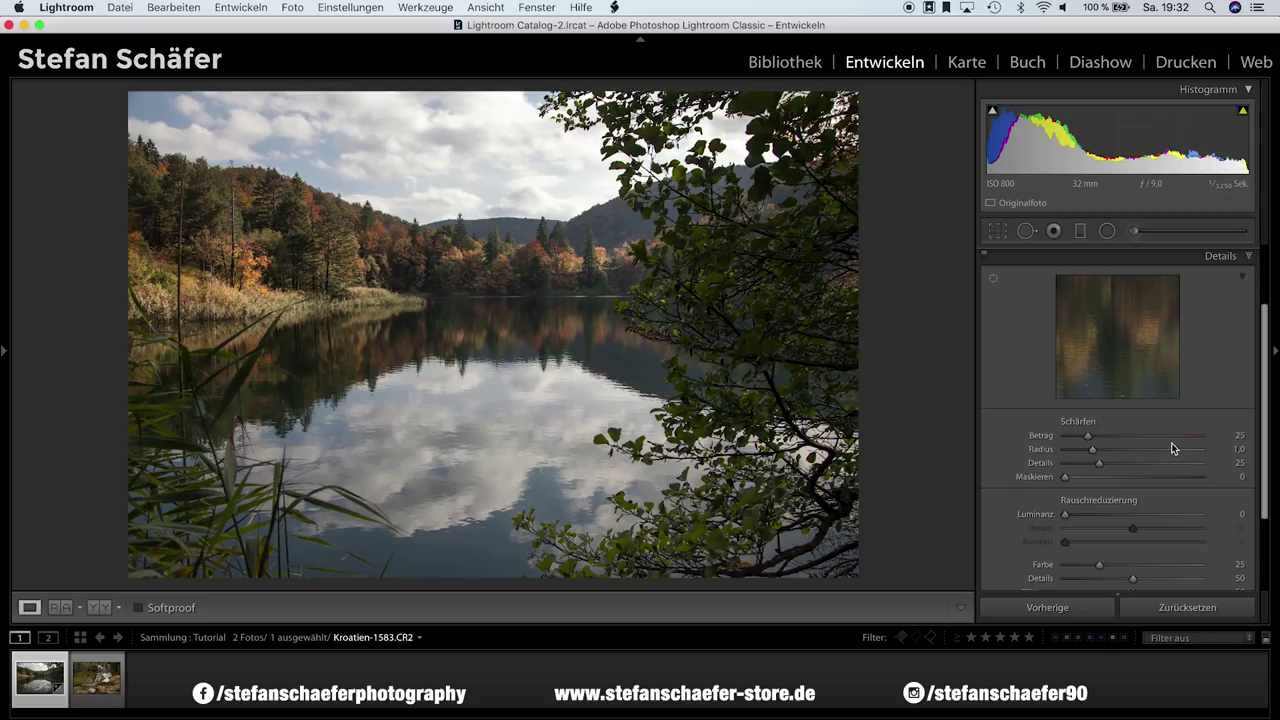
pyautogui.moveTo(1135, 434); pyautogui.dragTo(1140, 434)
pyautogui.press('alt')
pyautogui.moveTo(1069, 484); pyautogui.dragTo(1126, 481)
pyautogui.press('alt')
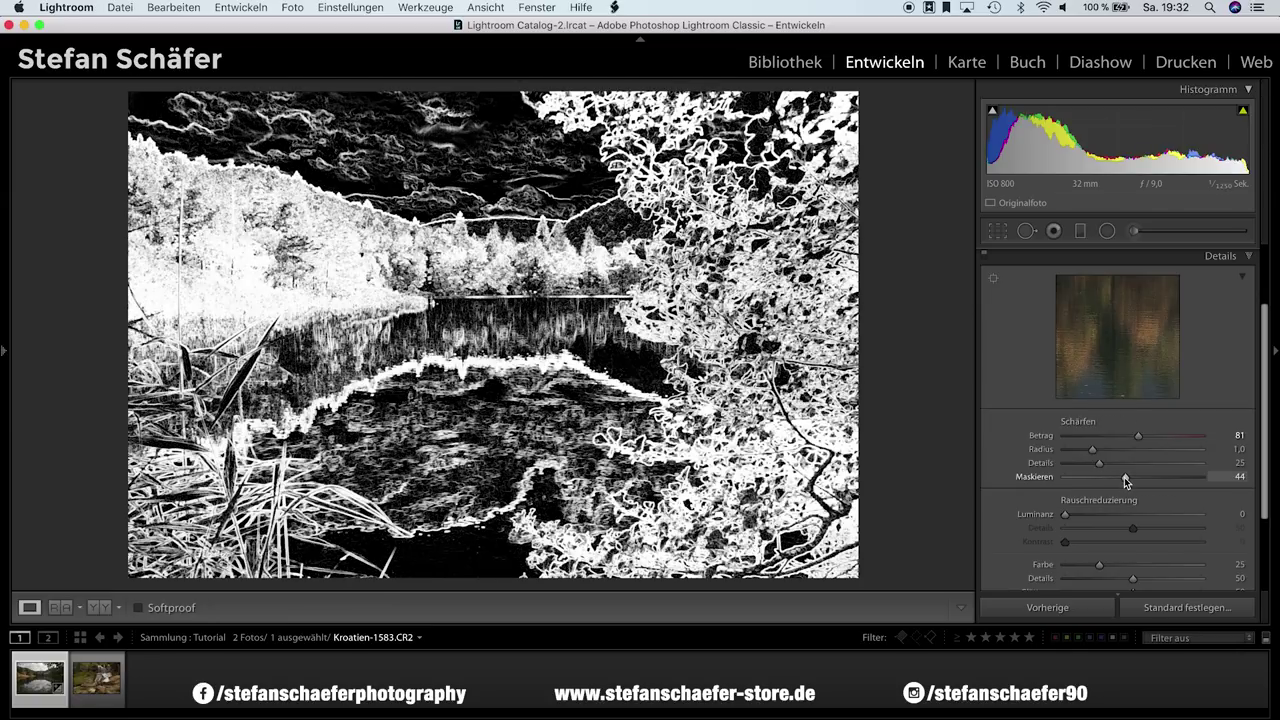
# Add a −12 post-crop vignette and raise Dunst entfernen to +10.
pyautogui.scroll(-3, 1160, 504)
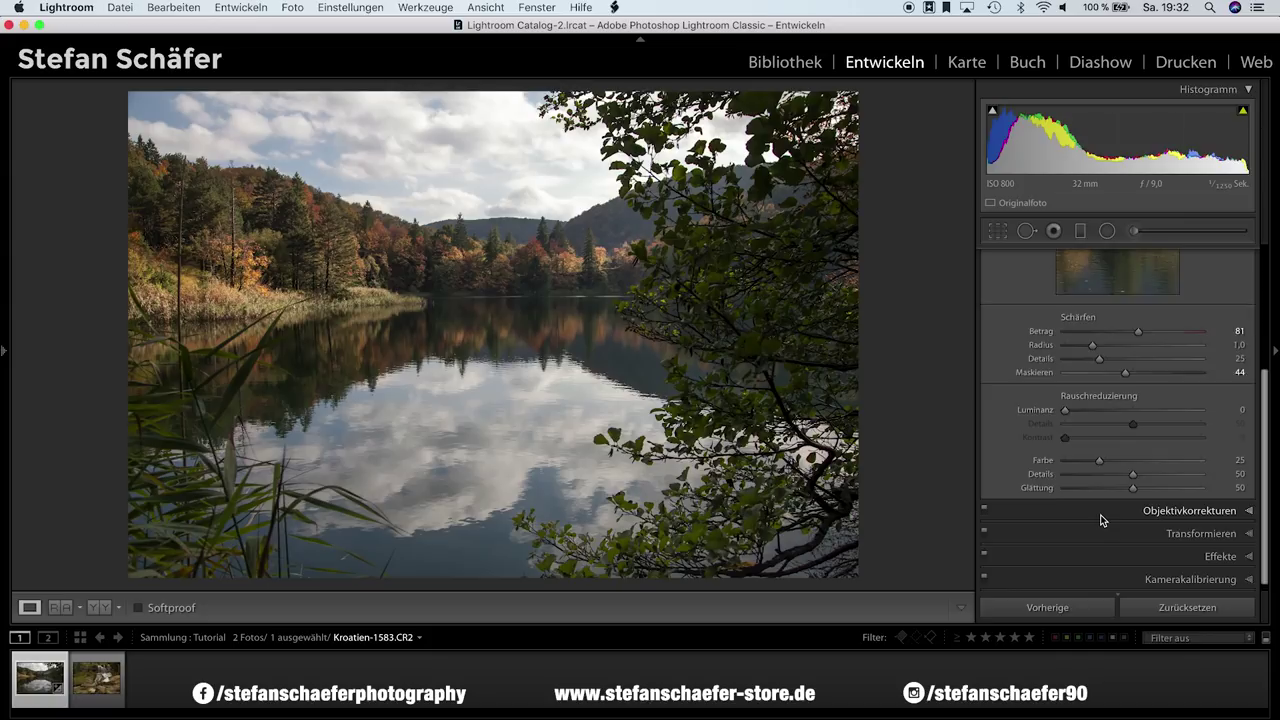
pyautogui.click(1100, 514)
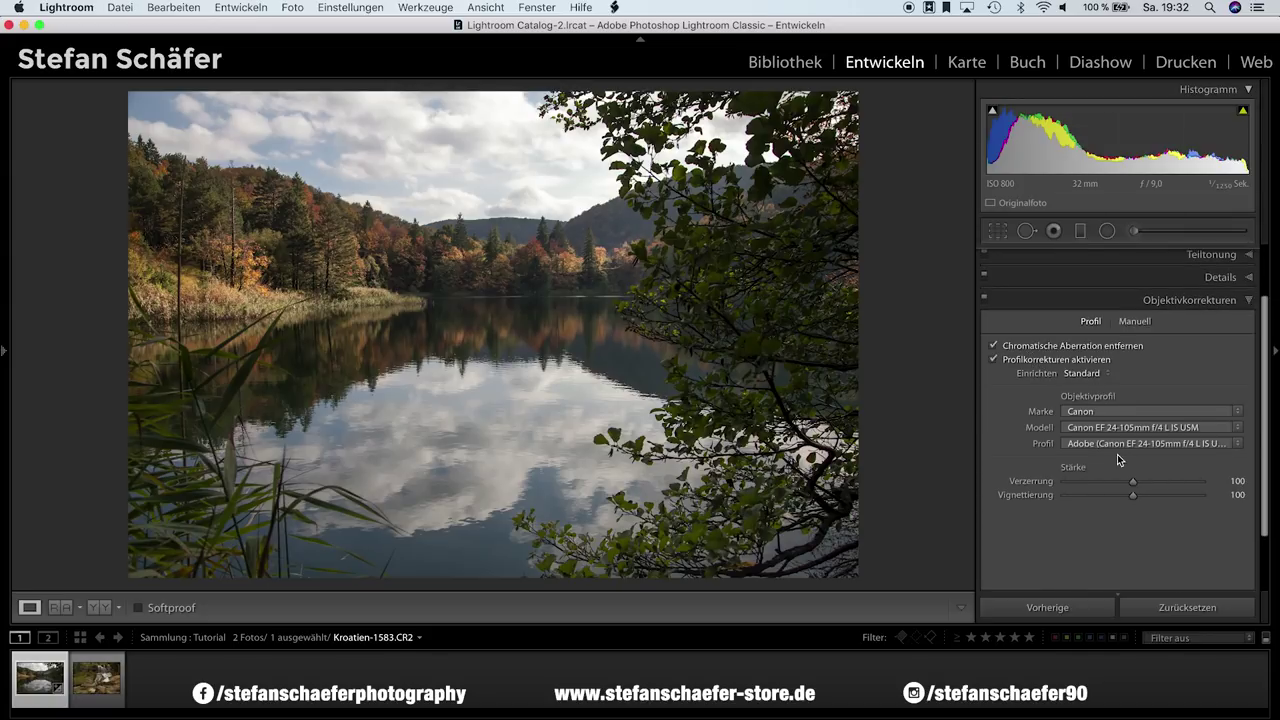
pyautogui.scroll(-3, 1124, 530)
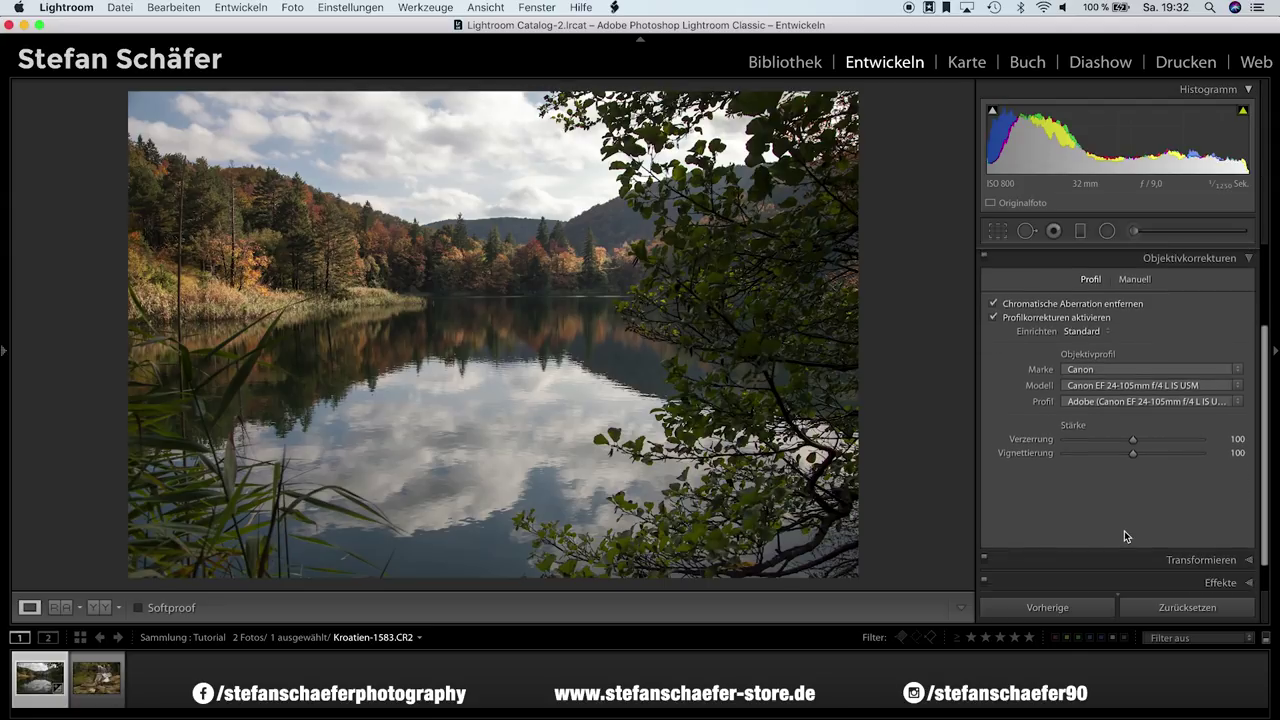
pyautogui.click(1163, 551)
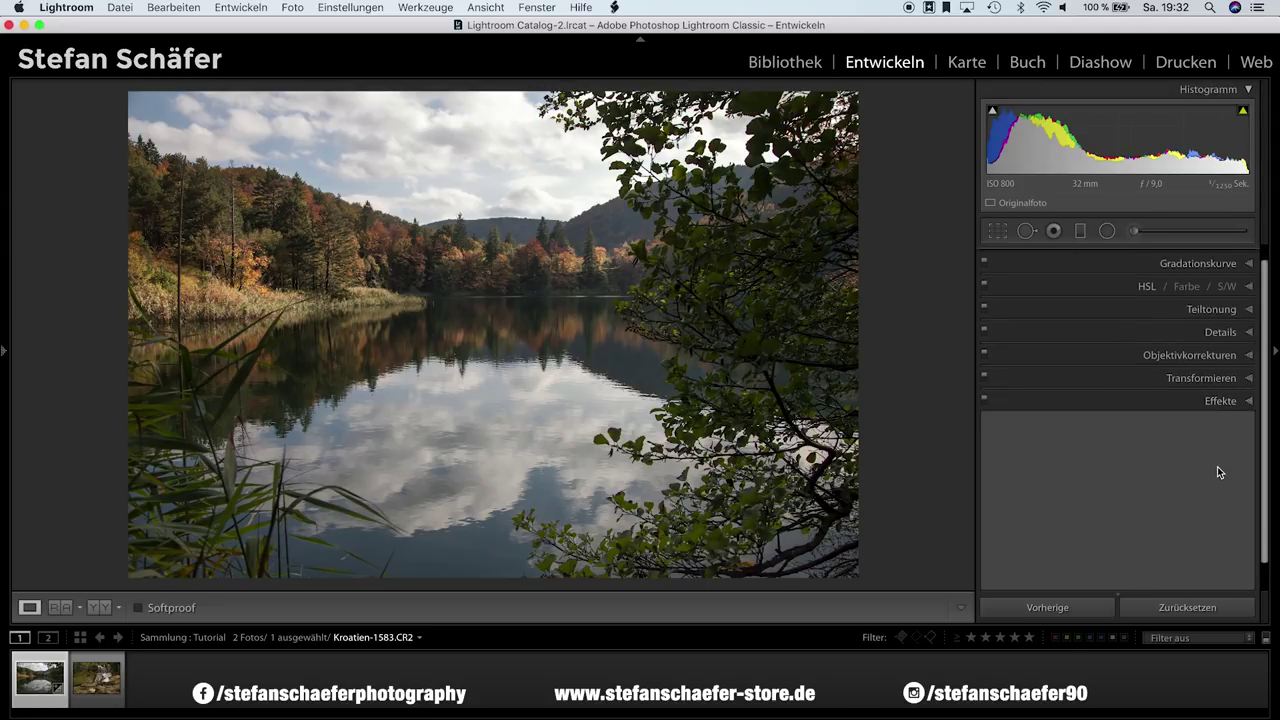
pyautogui.moveTo(1131, 423); pyautogui.dragTo(1122, 423)
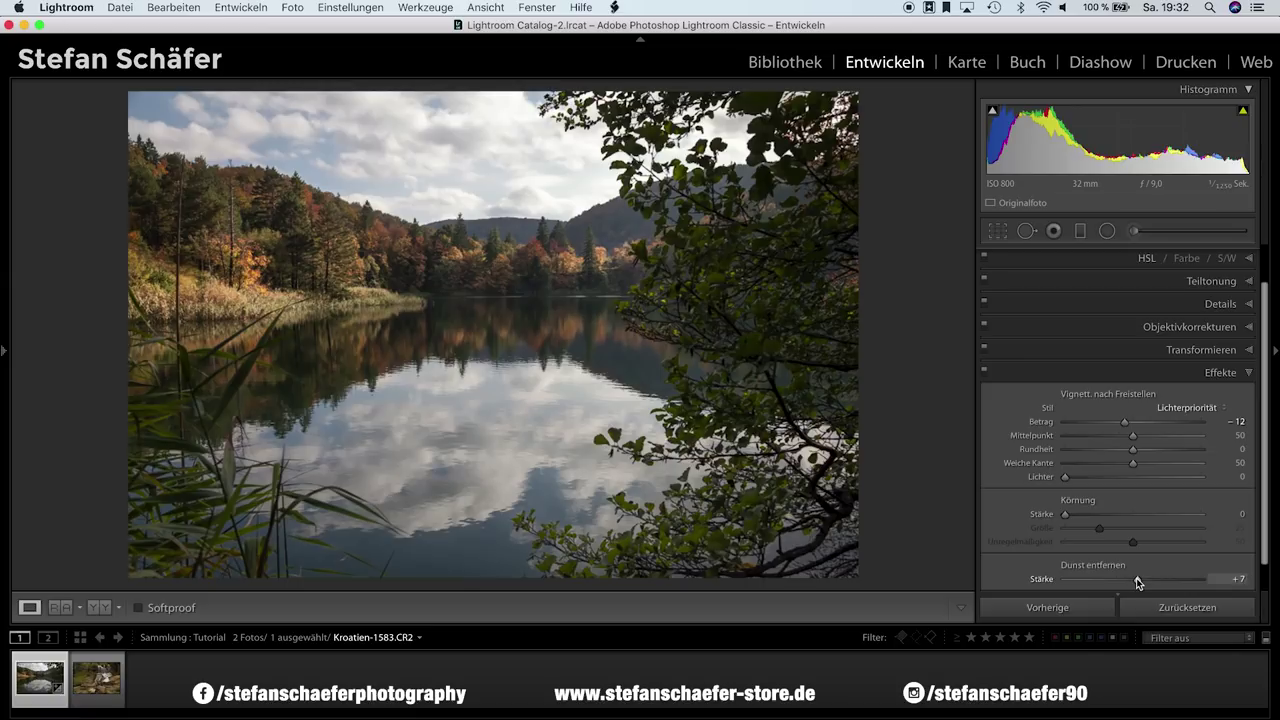
pyautogui.moveTo(1137, 583); pyautogui.dragTo(1140, 583)
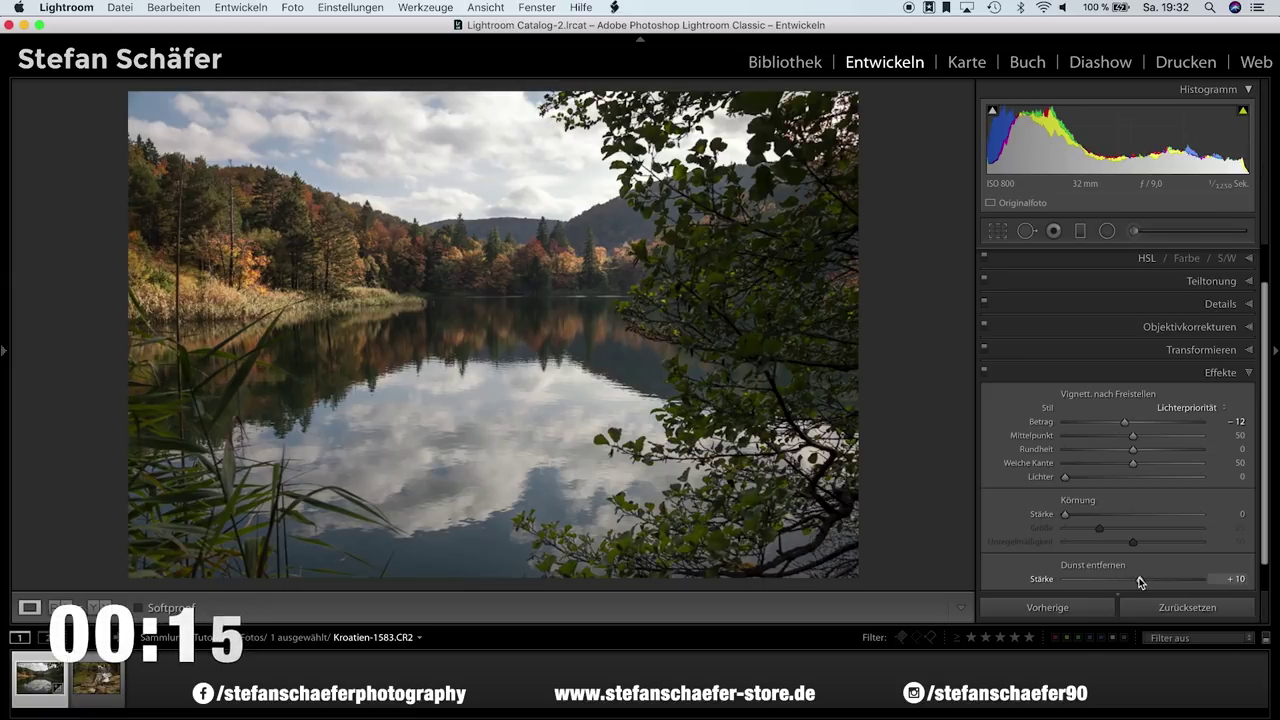
pyautogui.scroll(2, 1156, 429)
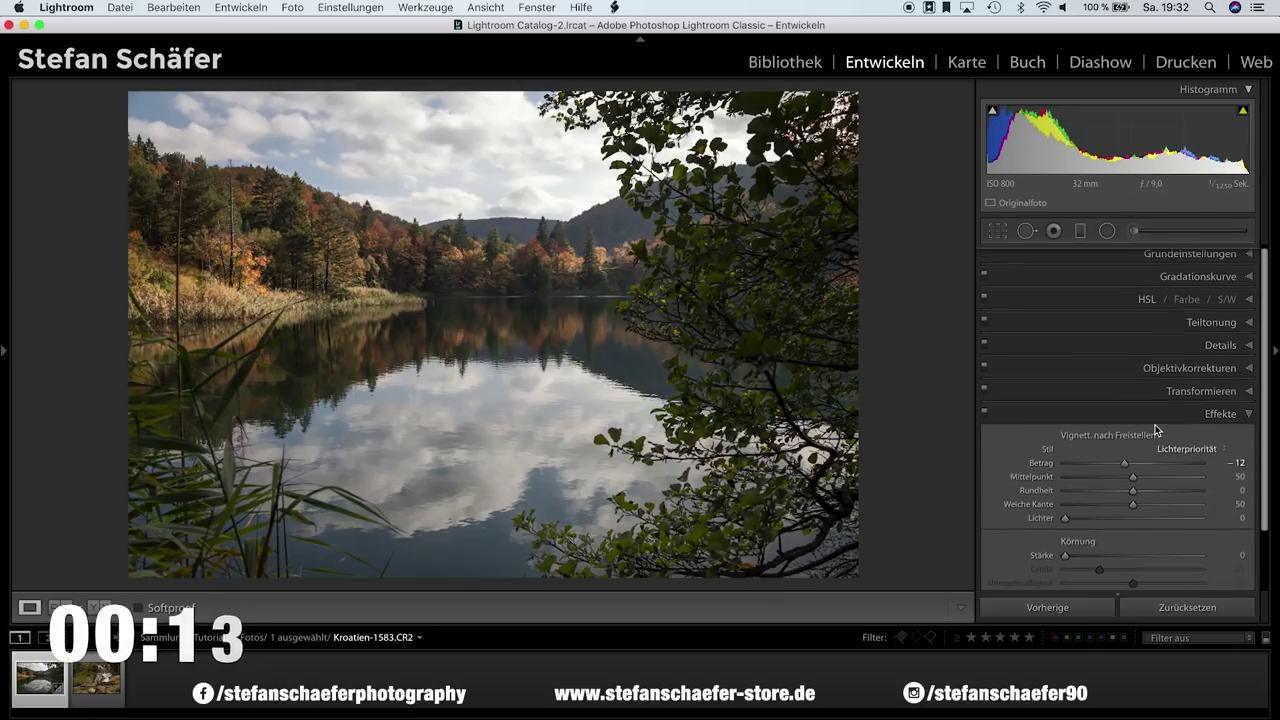
pyautogui.click(1170, 256)
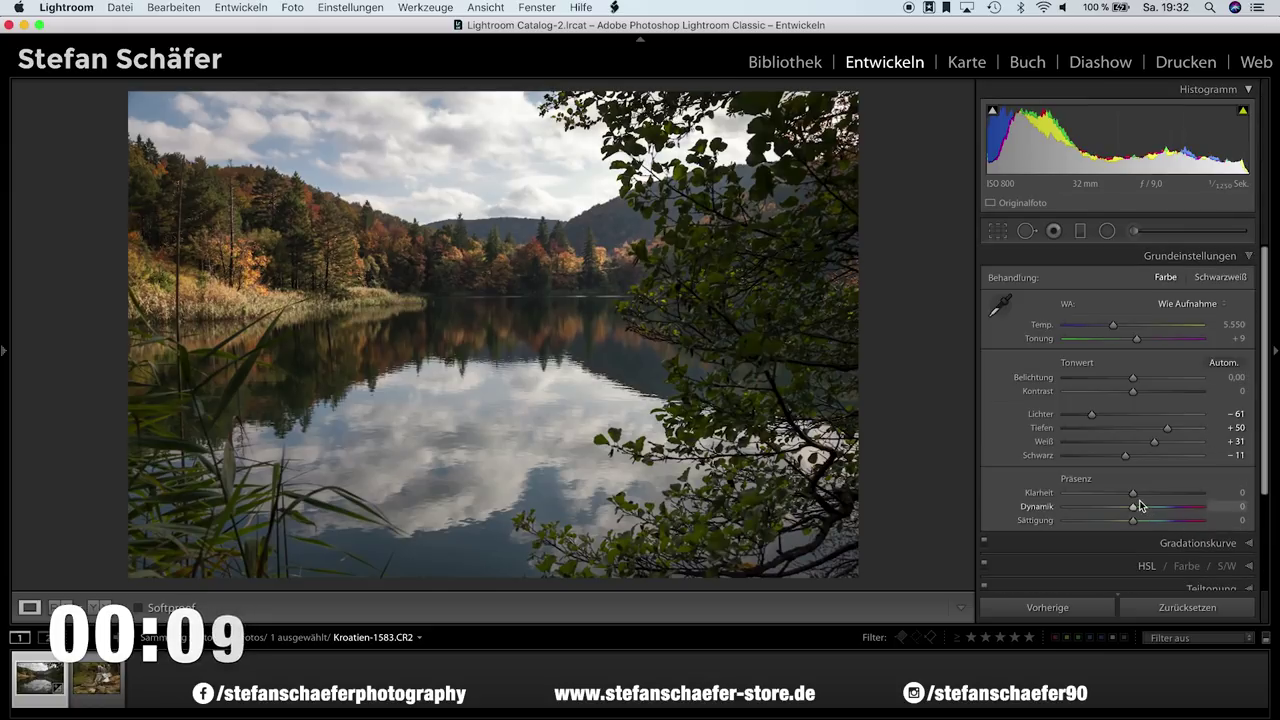
# Drag the Grundeinstellungen Sättigung slider to +14.
pyautogui.moveTo(1134, 520); pyautogui.dragTo(1143, 519)
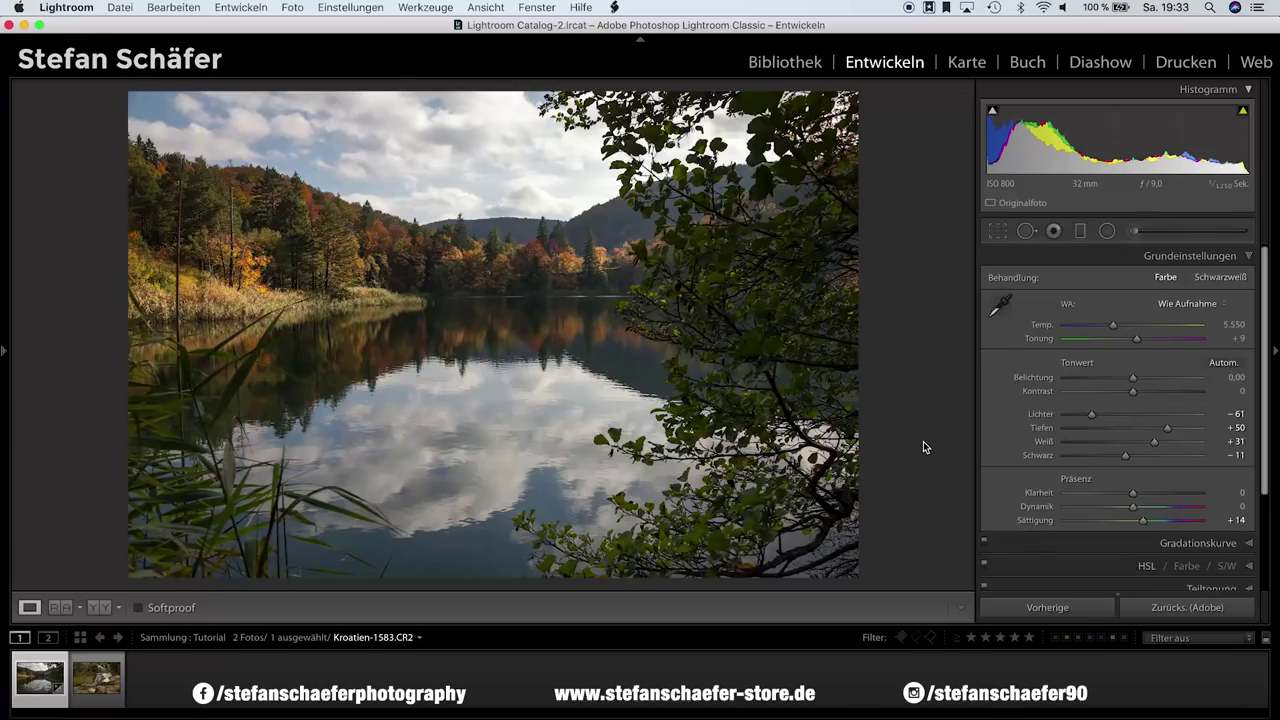
# Toggle the Vorher/Nachher view with \ several times, ending on the edited version.
pyautogui.press('\\')
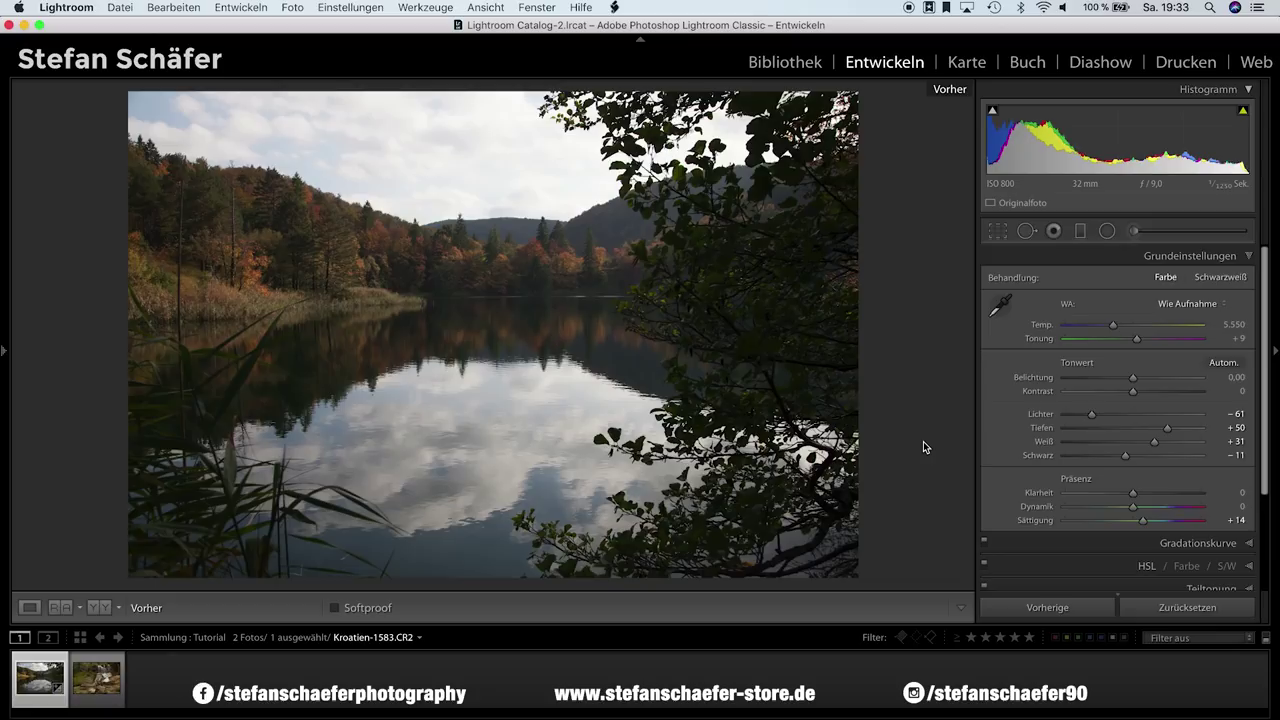
pyautogui.press('\\')
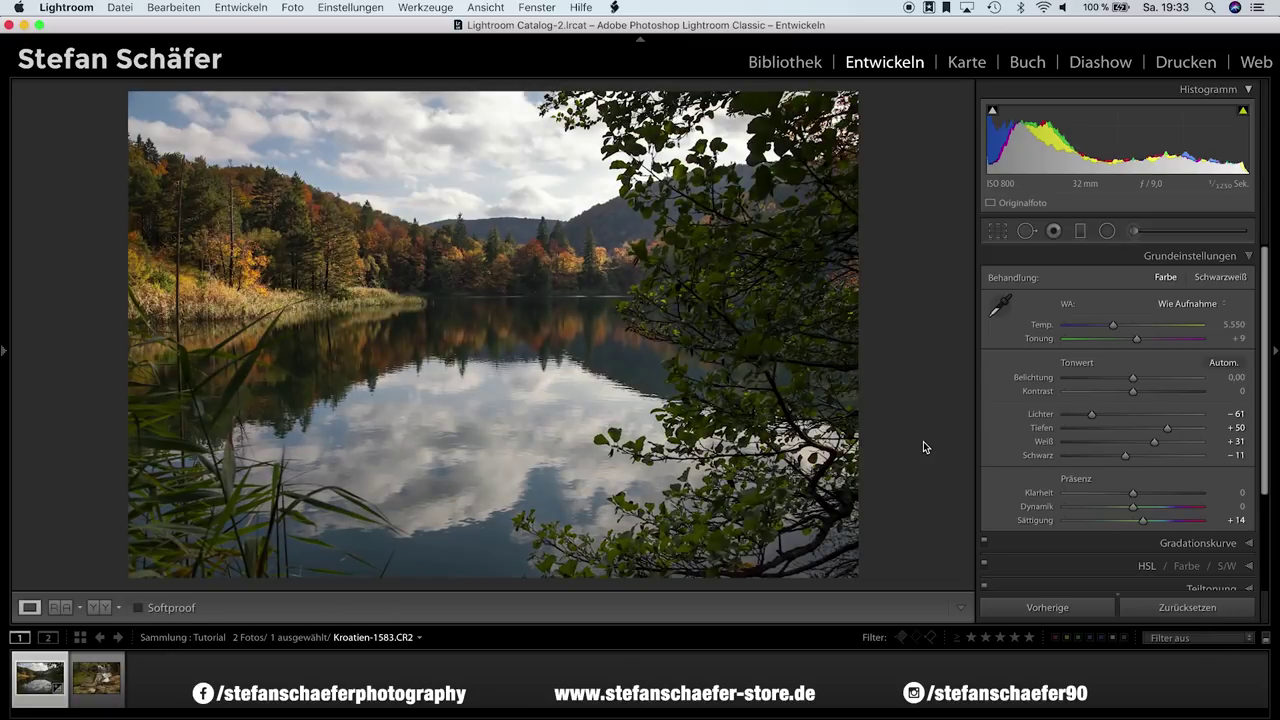
pyautogui.press('\\')
pyautogui.press('\\')
pyautogui.press('\\')
pyautogui.press('\\')
pyautogui.press('\\')
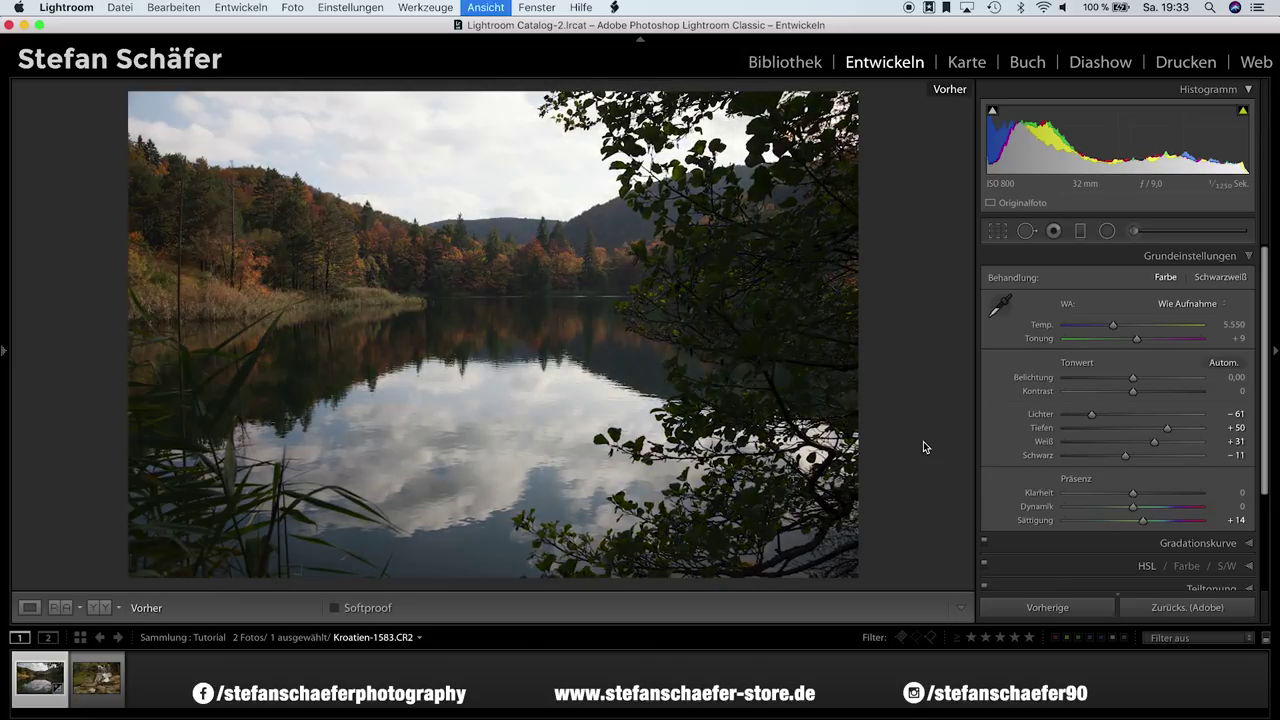
pyautogui.press('\\')
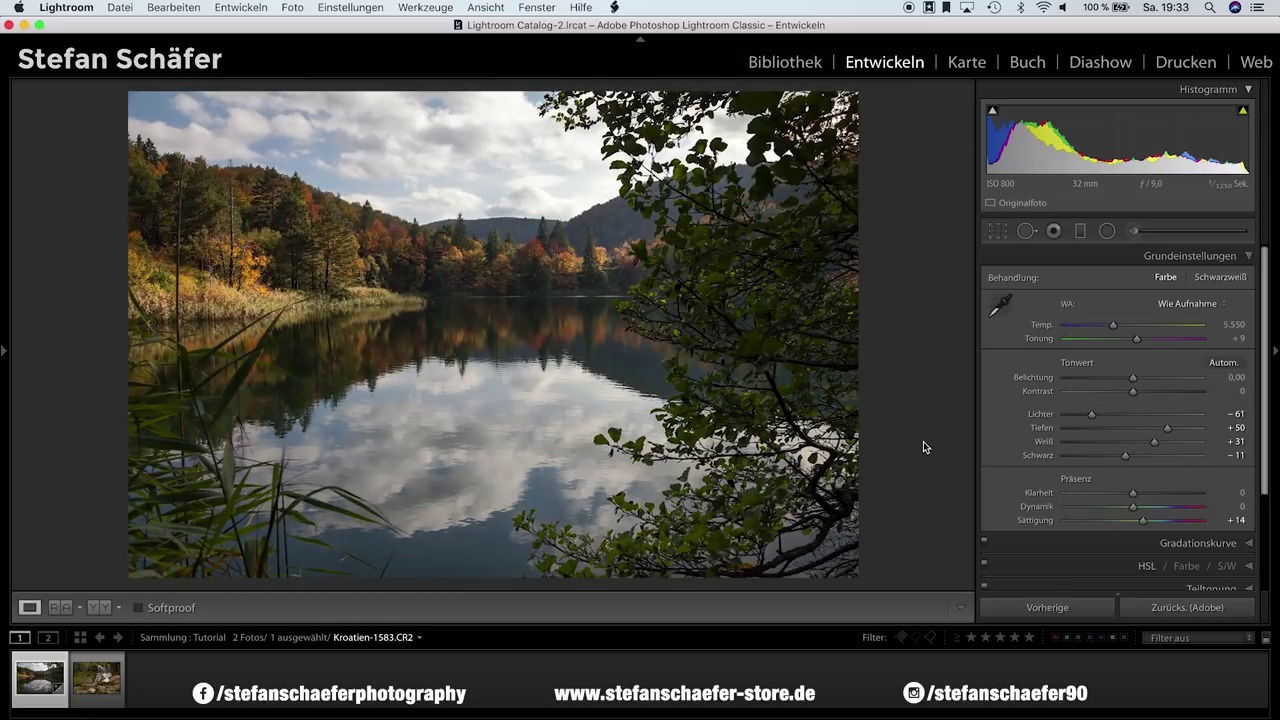
pyautogui.press('\\')
pyautogui.press('\\')
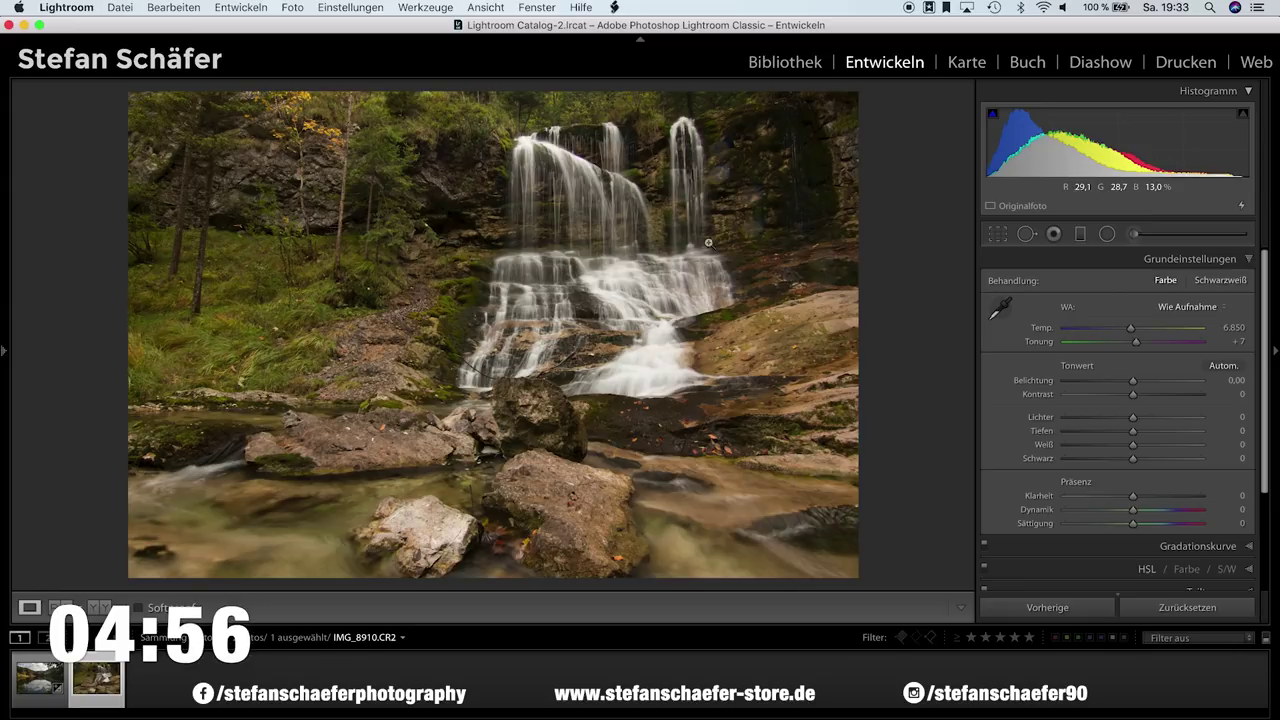
# Try automatic white balance, revert to Wie Aufnahme, then set Temp 6.213, Lichter −26, Tiefen +36.
pyautogui.click(1174, 307)
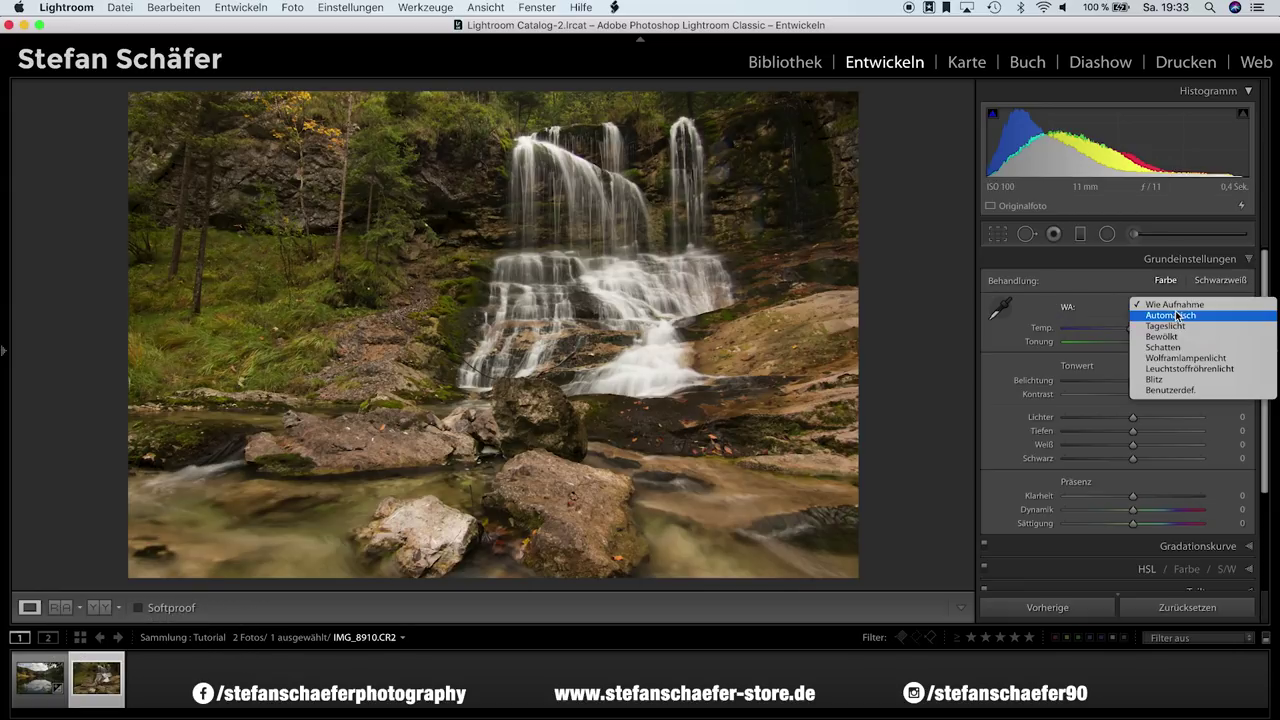
pyautogui.click(1177, 316)
pyautogui.click(999, 310)
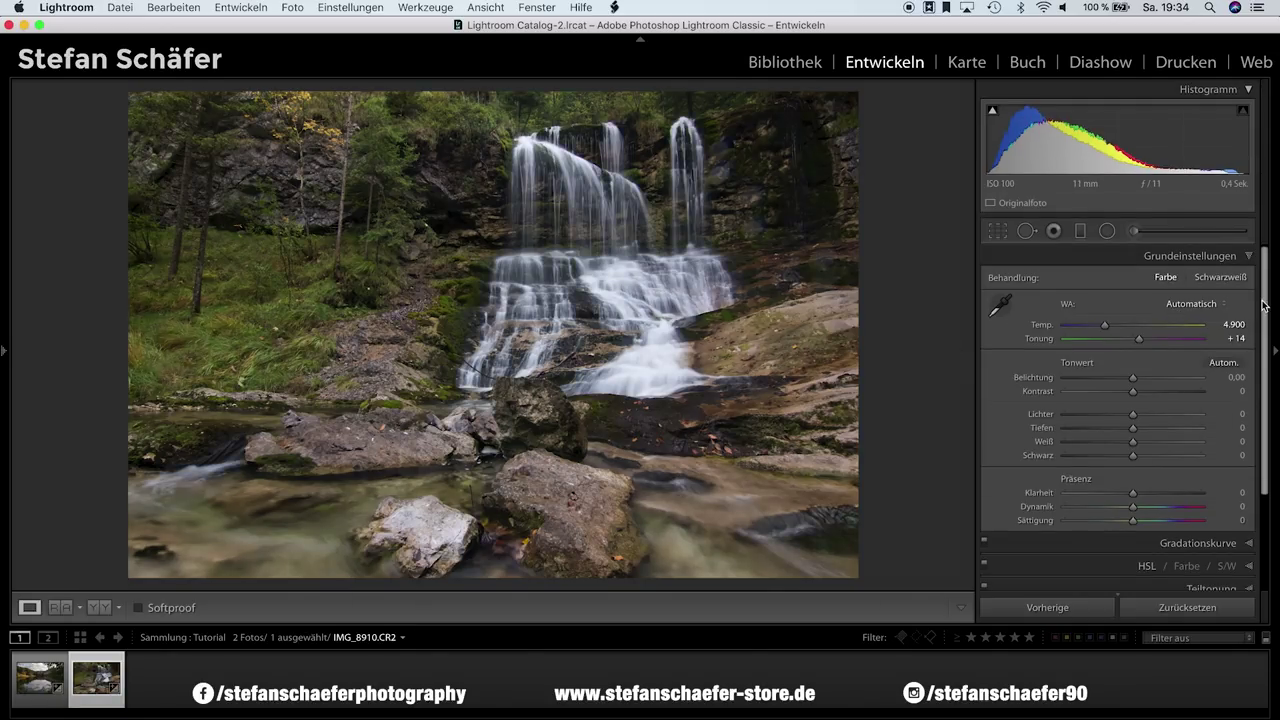
pyautogui.click(1185, 305)
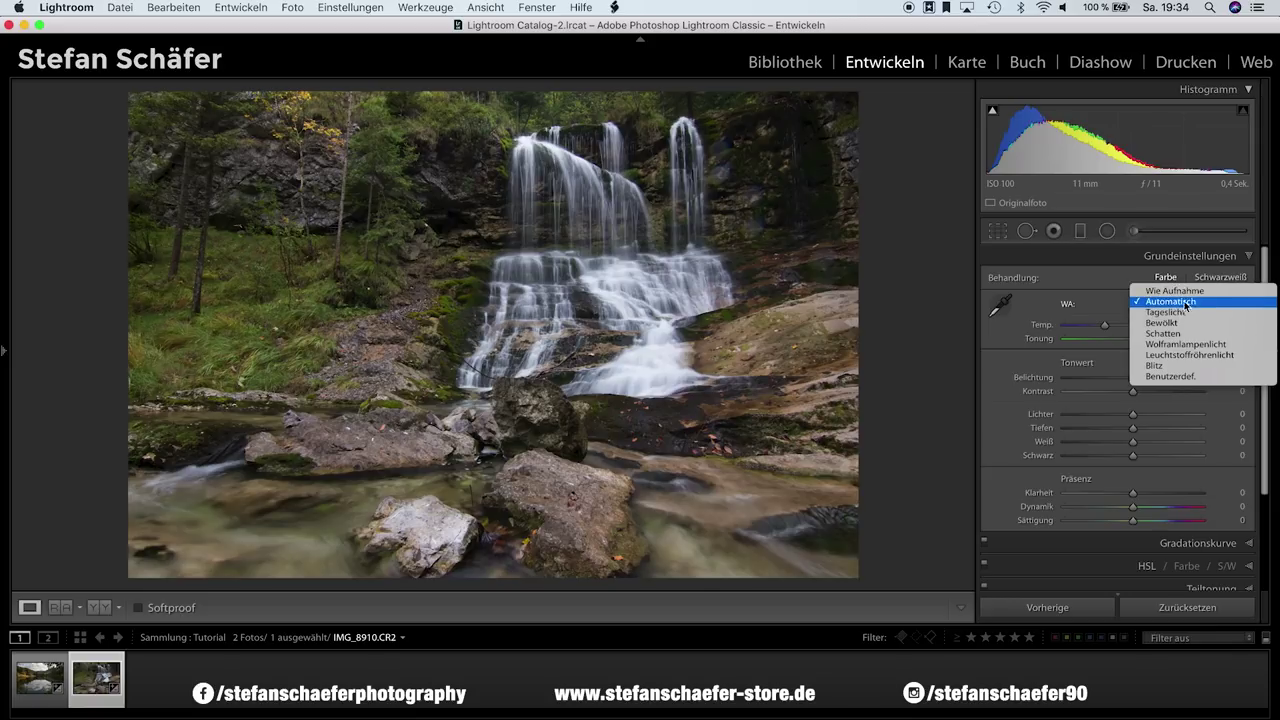
pyautogui.click(1175, 291)
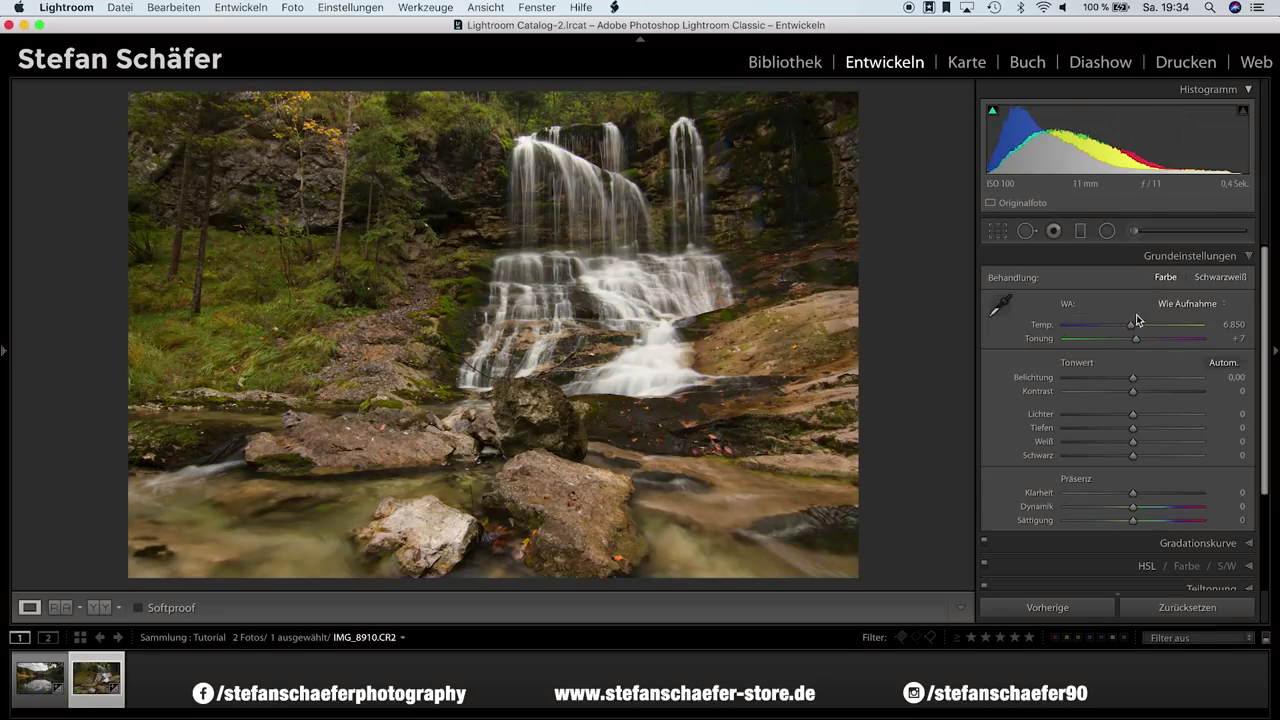
pyautogui.moveTo(1130, 328); pyautogui.dragTo(1122, 327)
pyautogui.moveTo(1133, 428)
pyautogui.mouseDown()
pyautogui.moveTo(1154, 428)
pyautogui.moveTo(1115, 414)
pyautogui.mouseUp()
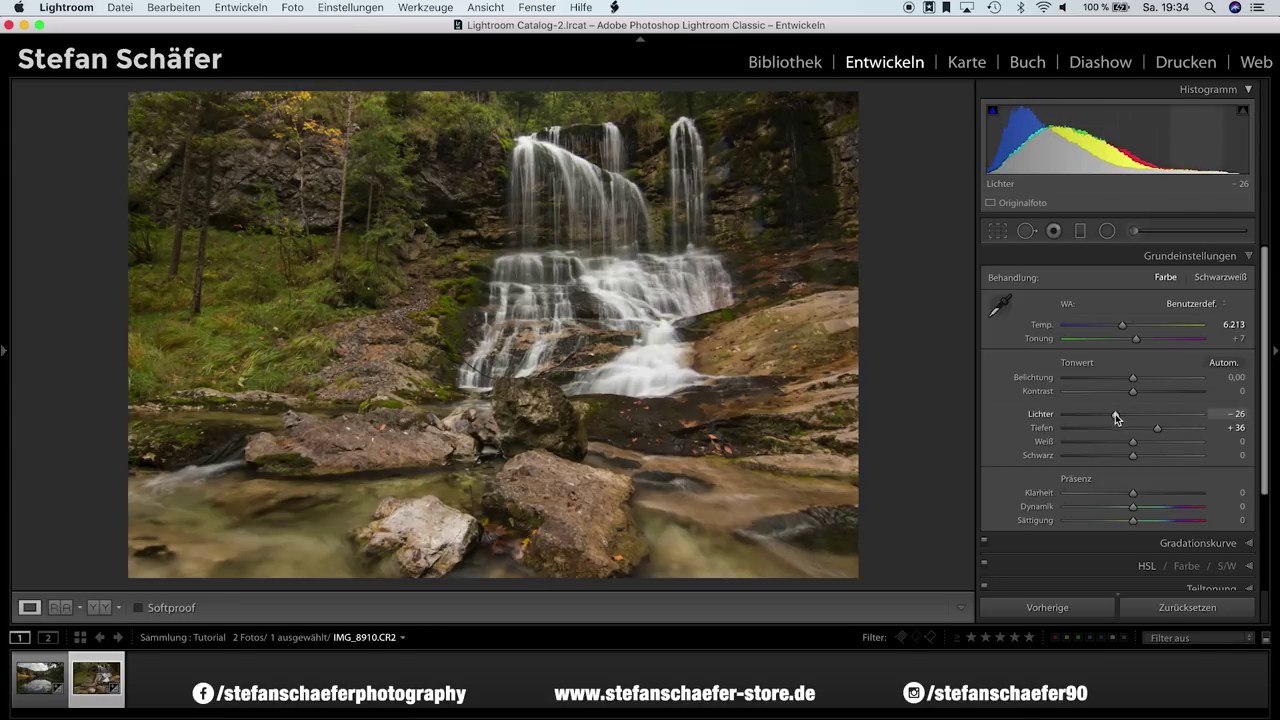
# Crop to a 4 x 5 / 8 x 10 ratio and position the waterfall within the frame.
pyautogui.click(996, 235)
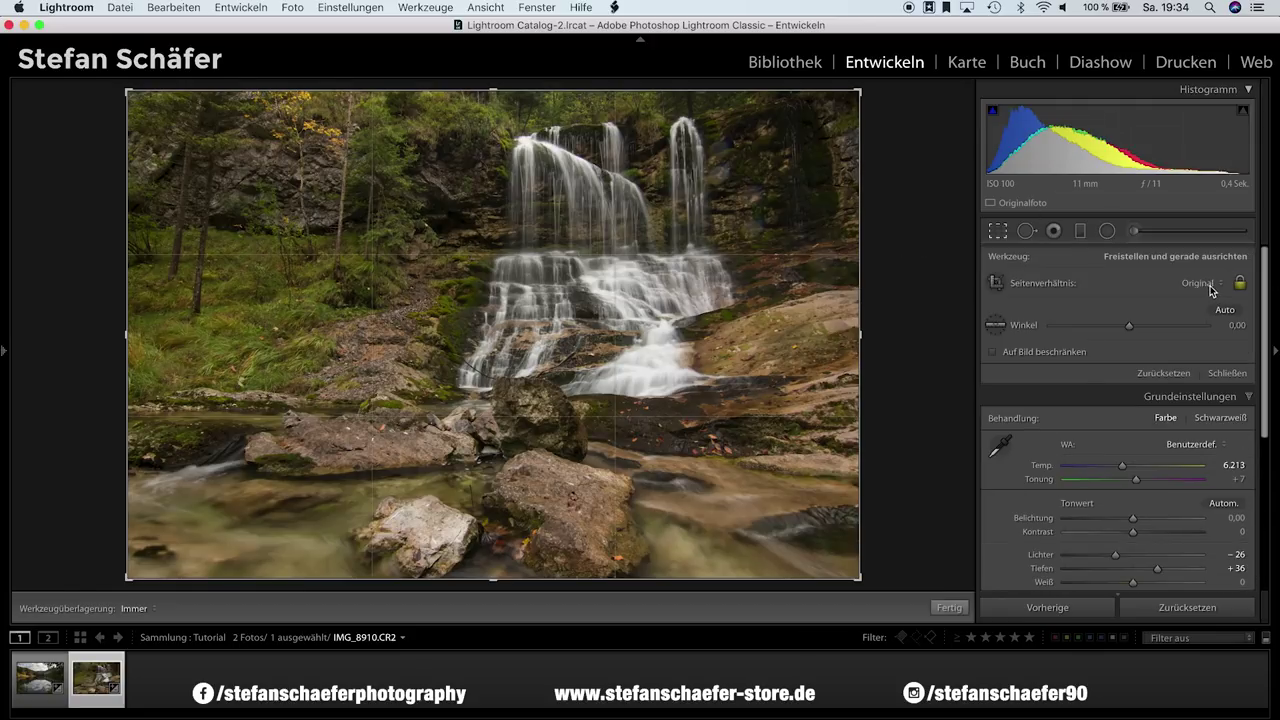
pyautogui.click(1214, 285)
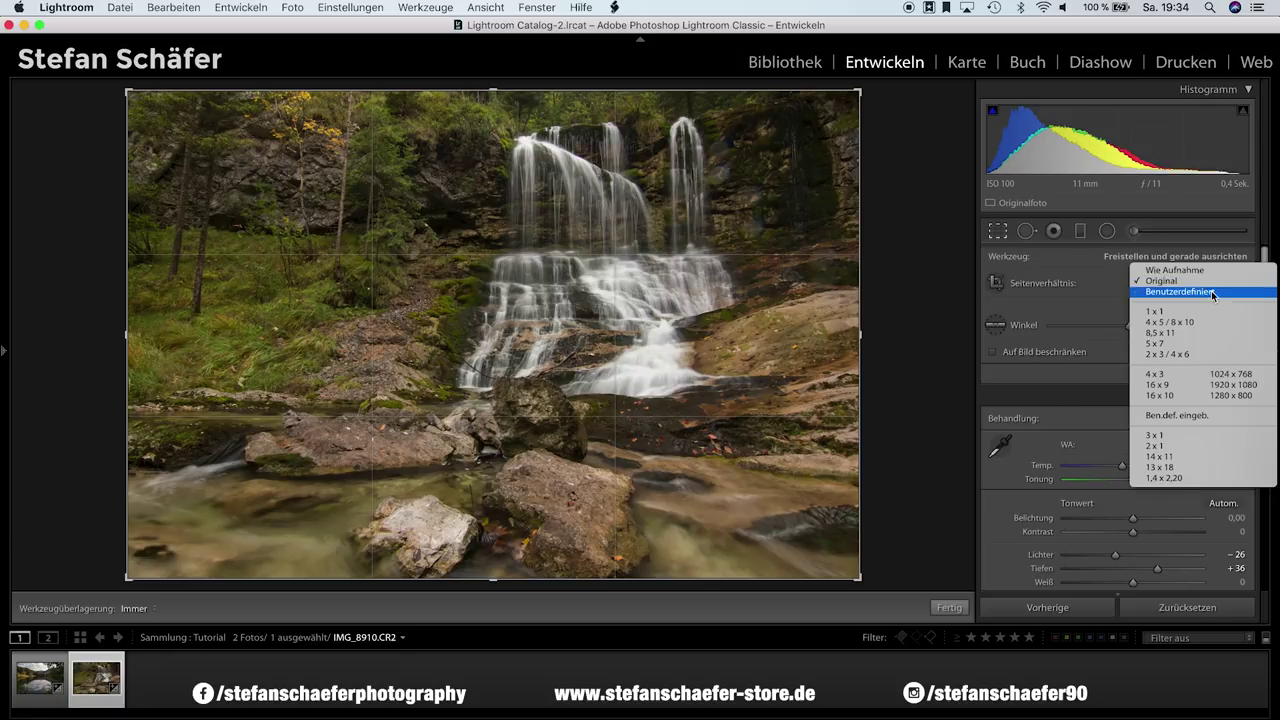
pyautogui.click(1190, 322)
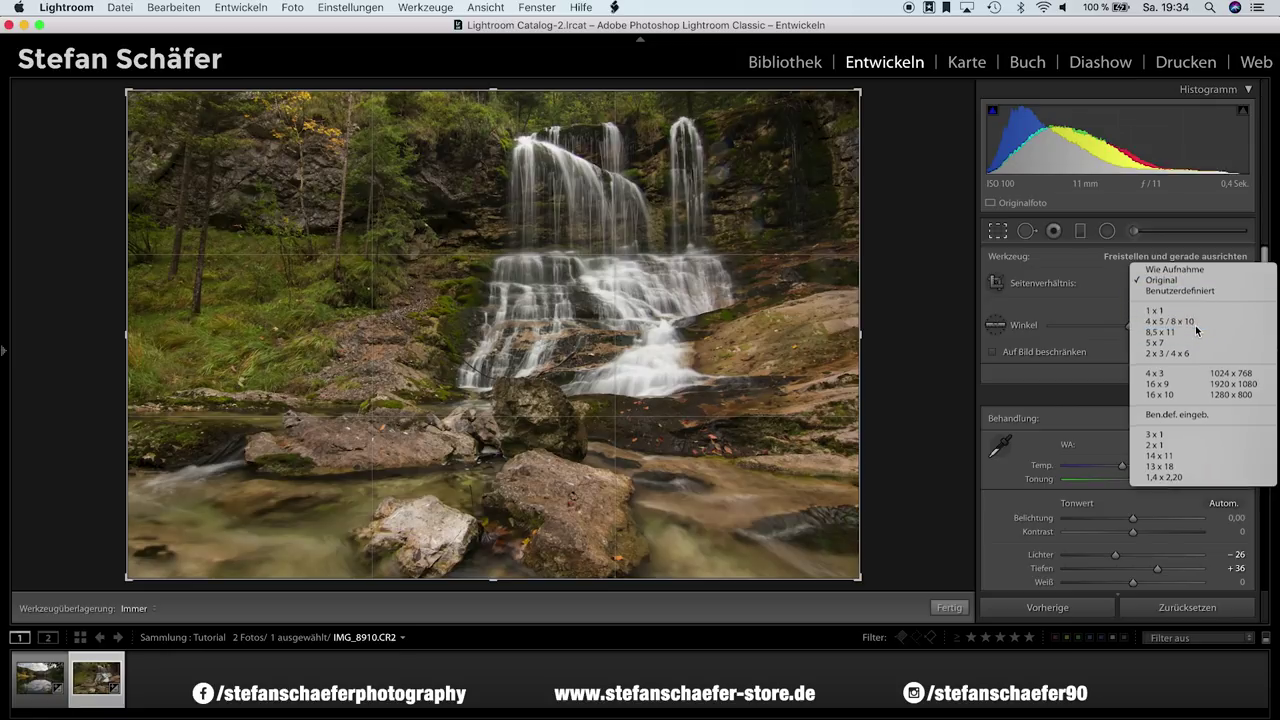
pyautogui.moveTo(638, 330); pyautogui.dragTo(643, 335)
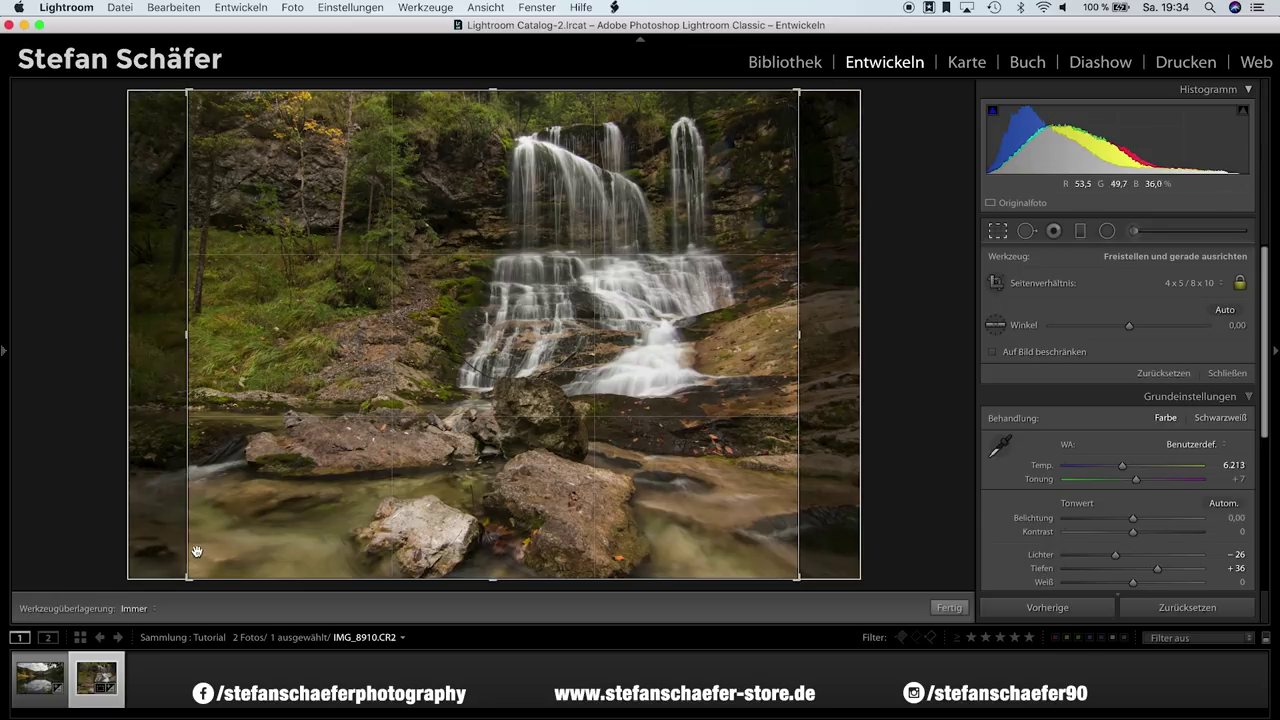
pyautogui.moveTo(540, 483); pyautogui.dragTo(540, 481)
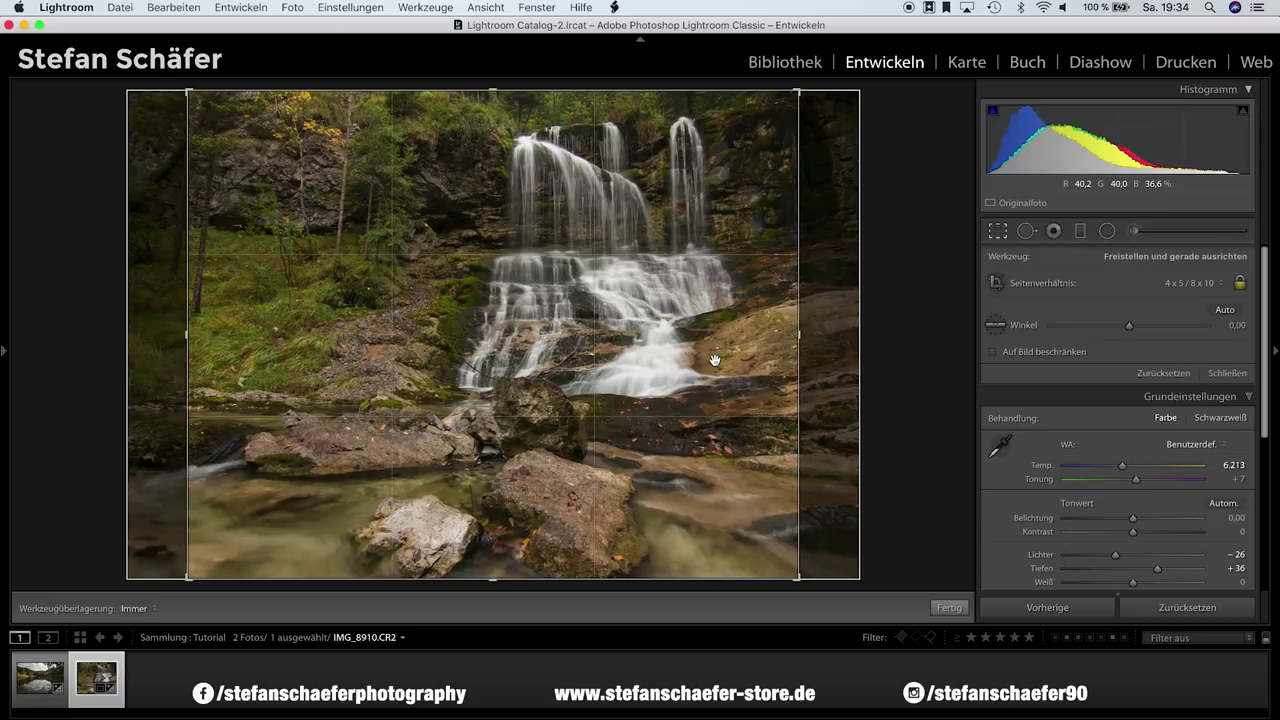
# Commit the 4:5 crop, then set Kontrast to +30 and Klarheit to +10.
pyautogui.press('Return')
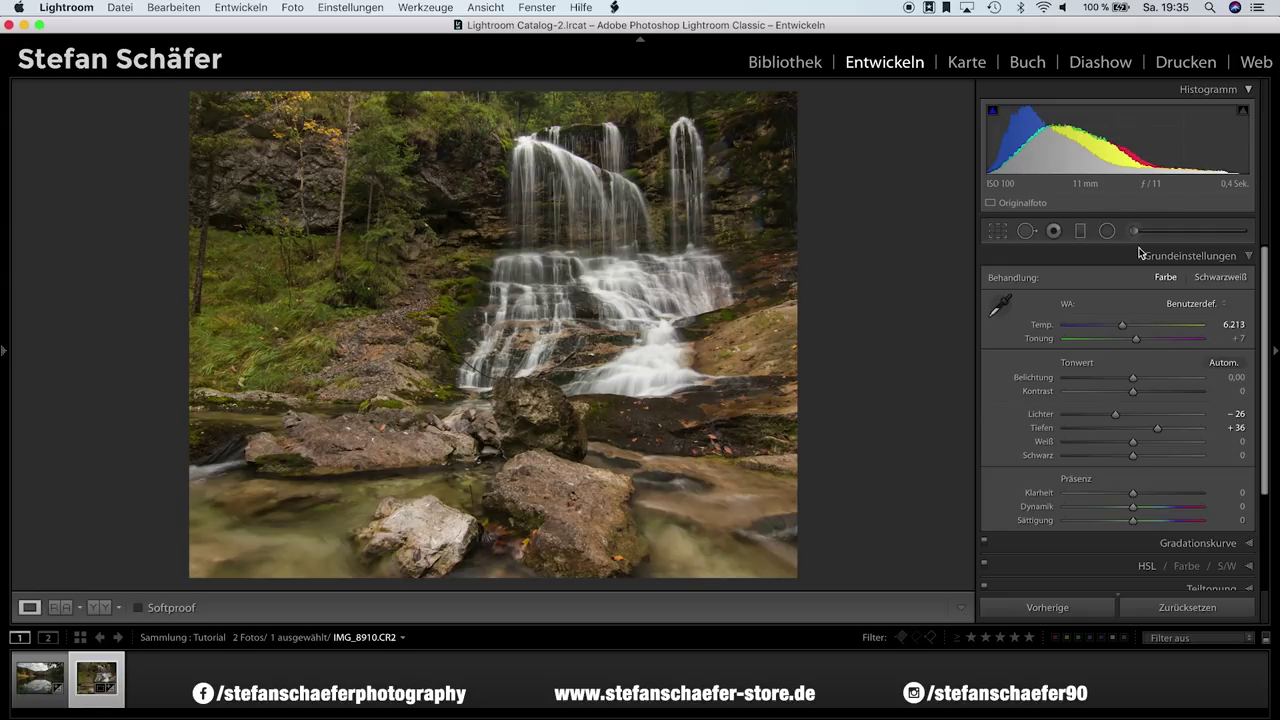
pyautogui.moveTo(1133, 391); pyautogui.dragTo(1156, 392)
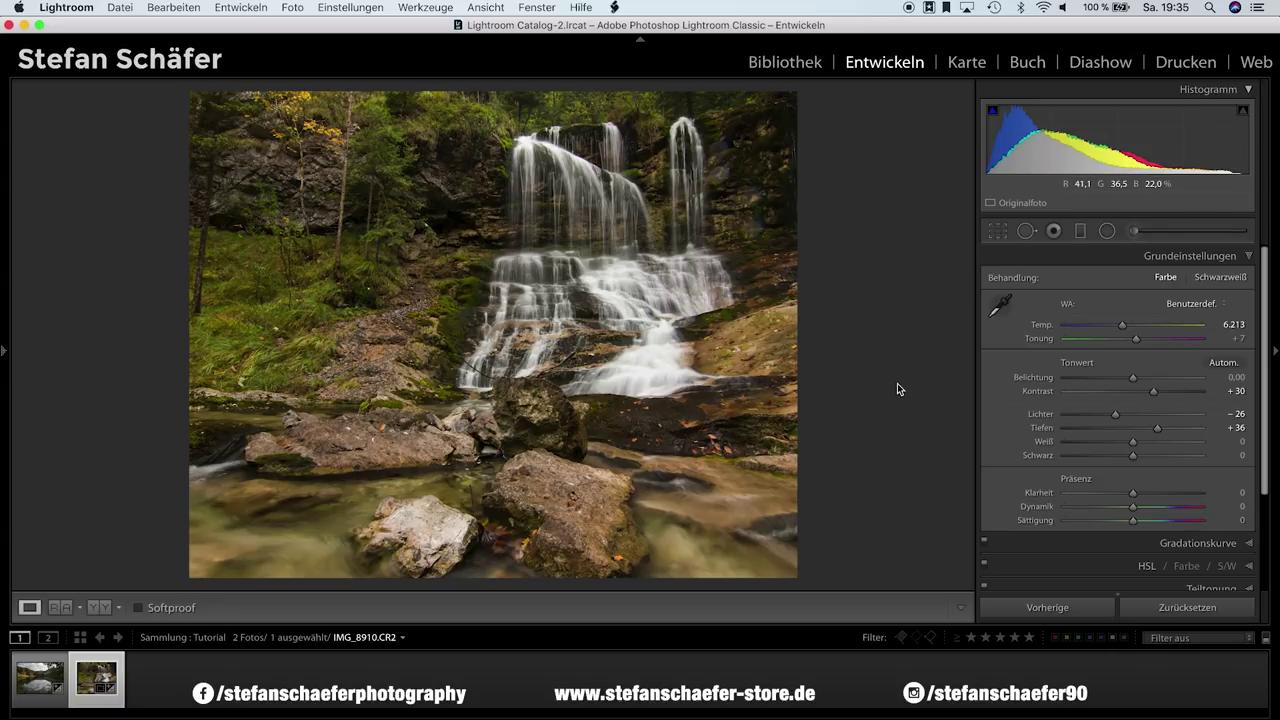
pyautogui.moveTo(1133, 492); pyautogui.dragTo(1141, 494)
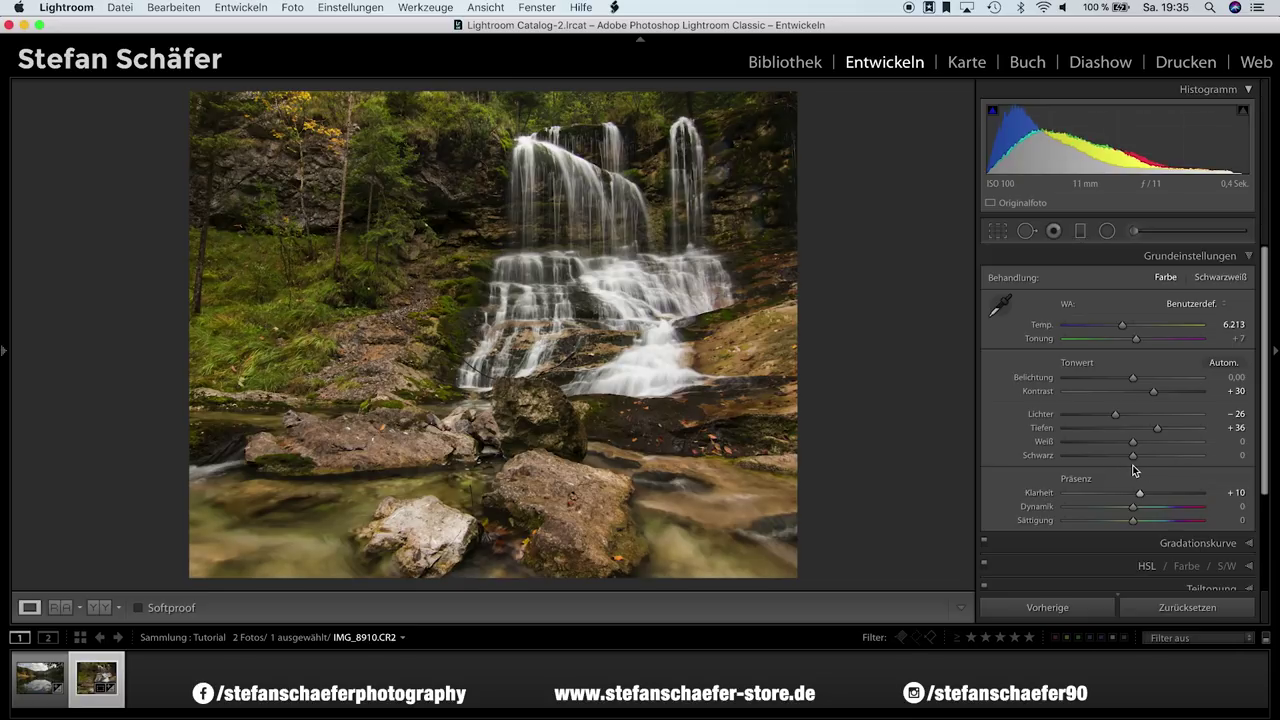
pyautogui.scroll(-2, 1130, 492)
# In HSL, set green hue to +46, yellow saturation to −15 and orange saturation to −46.
pyautogui.scroll(-2, 1125, 470)
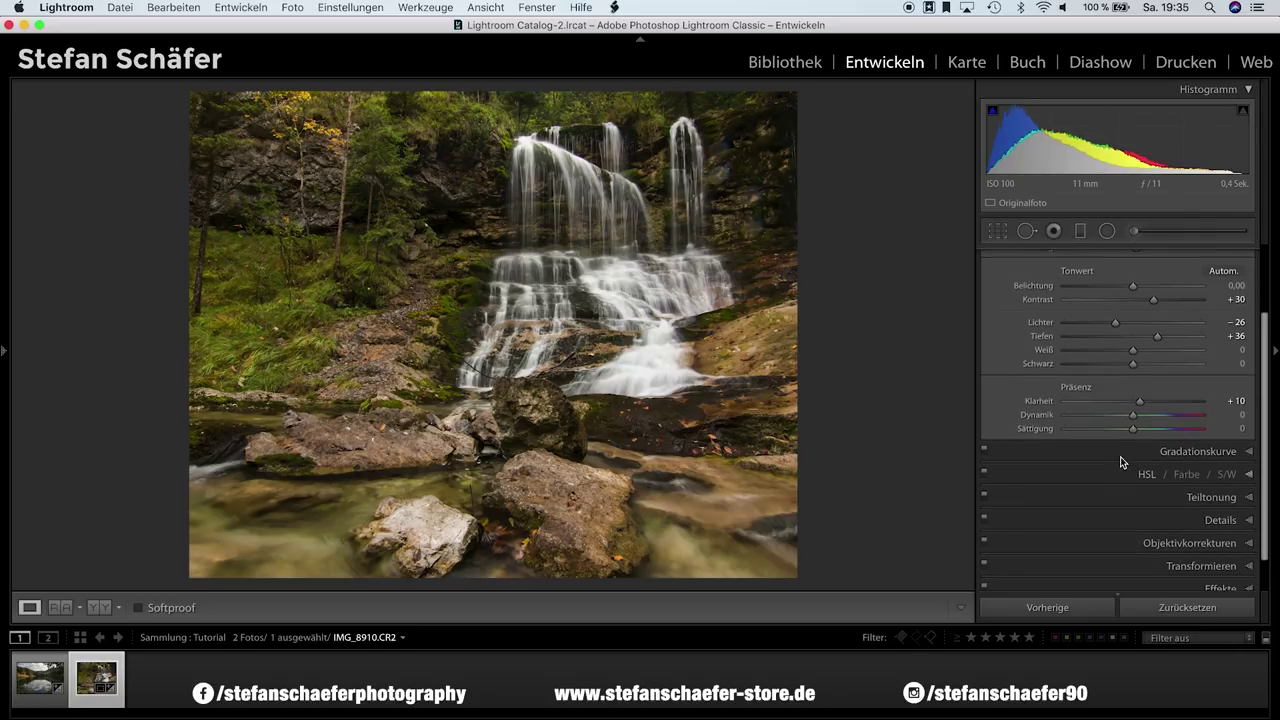
pyautogui.click(1124, 478)
pyautogui.scroll(-2, 1124, 482)
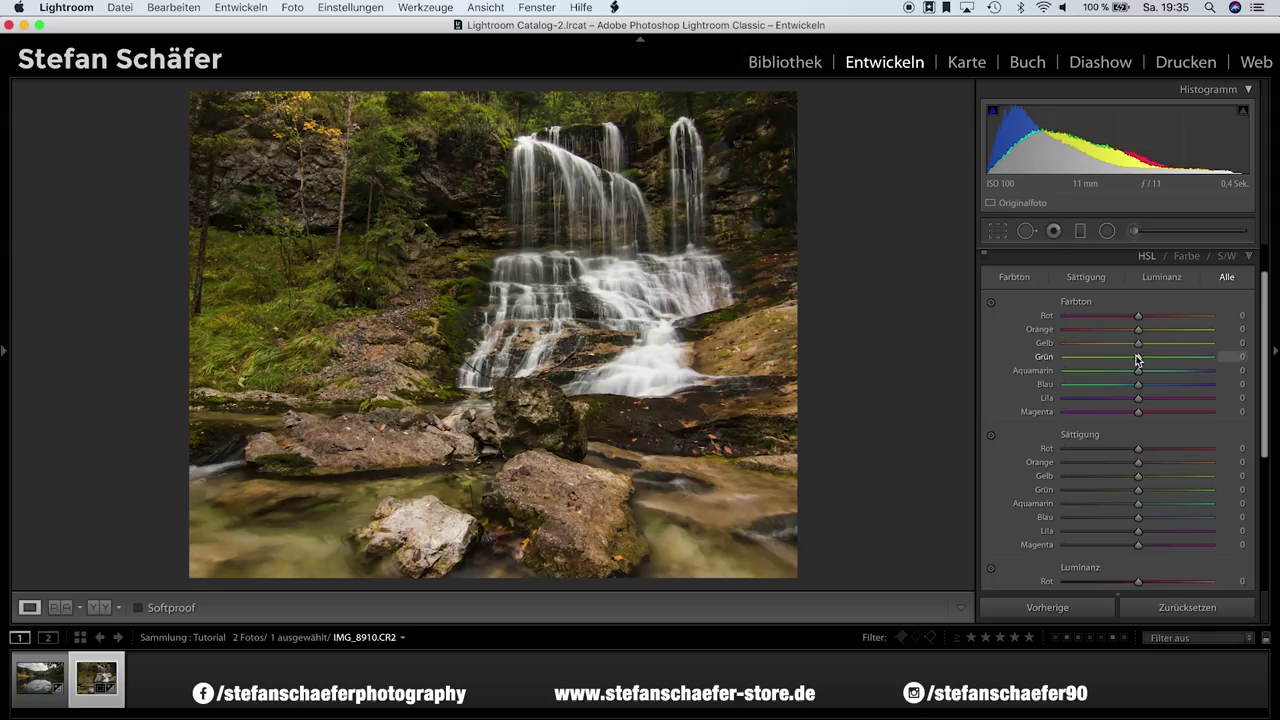
pyautogui.moveTo(1137, 358)
pyautogui.mouseDown()
pyautogui.moveTo(1188, 363)
pyautogui.moveTo(1172, 361)
pyautogui.mouseUp()
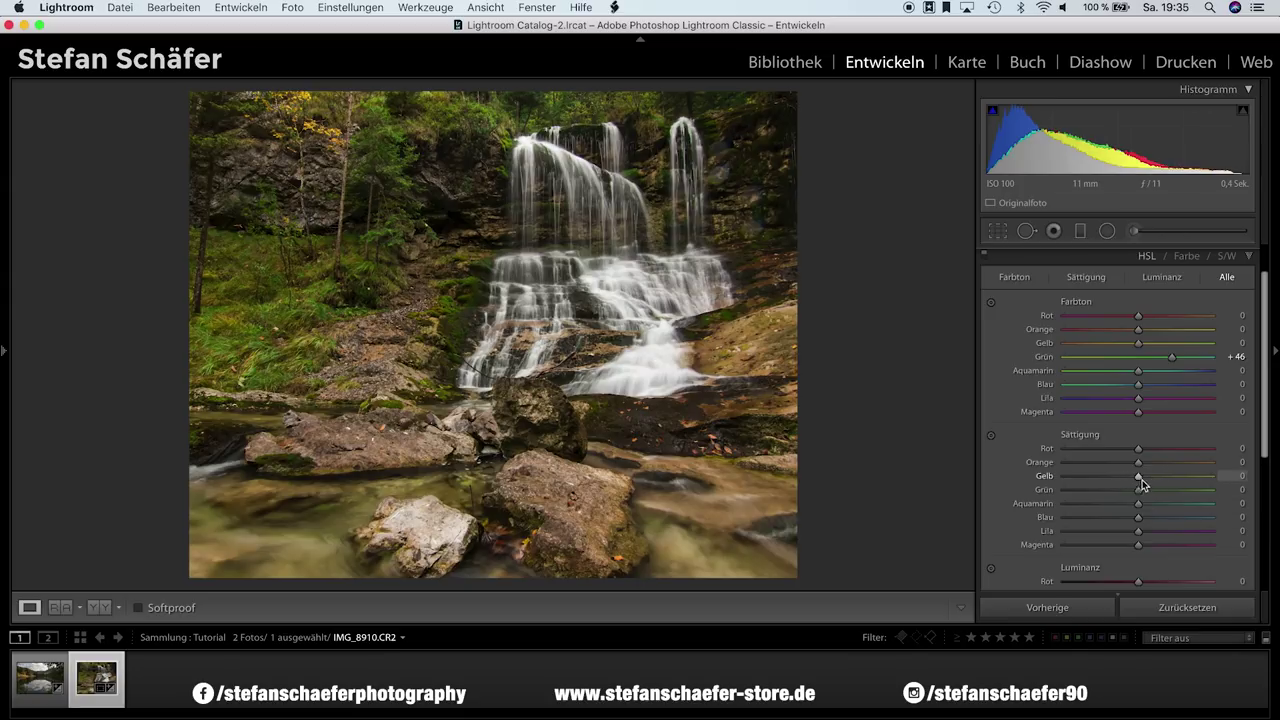
pyautogui.moveTo(1137, 478)
pyautogui.mouseDown()
pyautogui.moveTo(1117, 482)
pyautogui.moveTo(1127, 465)
pyautogui.mouseUp()
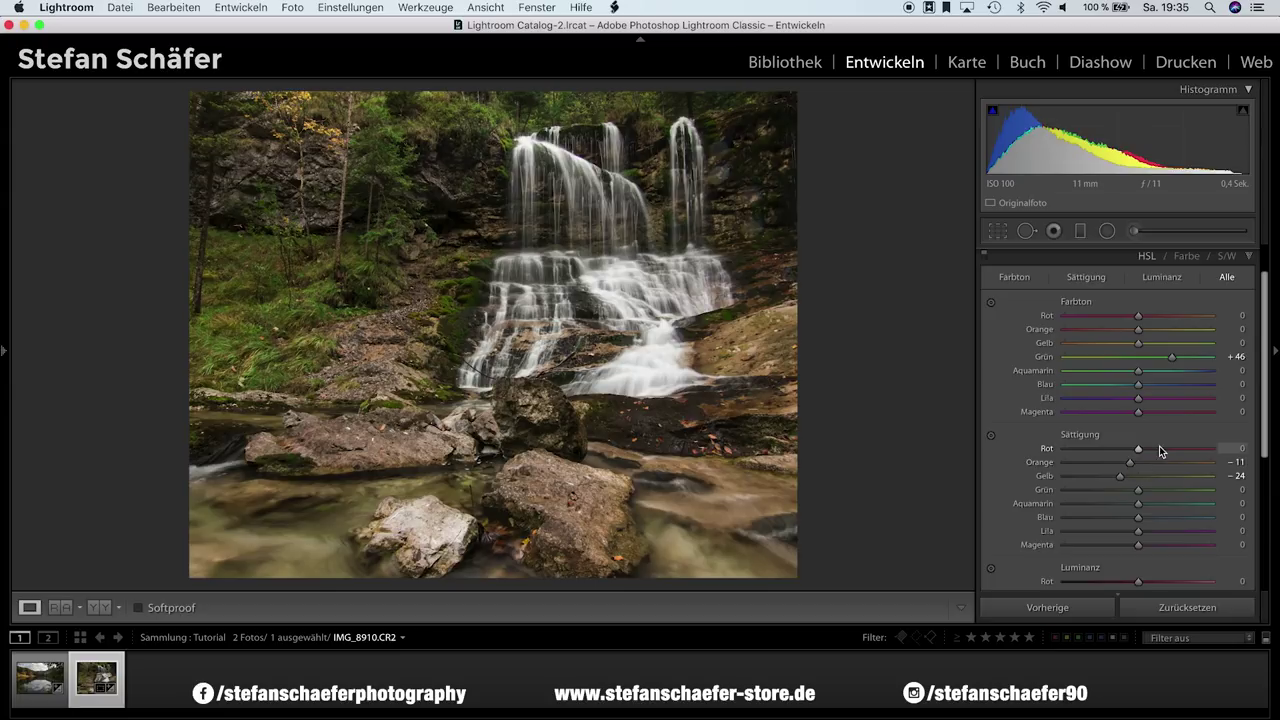
pyautogui.moveTo(1113, 462)
pyautogui.mouseDown()
pyautogui.moveTo(1097, 462)
pyautogui.moveTo(1125, 474)
pyautogui.moveTo(1038, 482)
pyautogui.moveTo(1128, 483)
pyautogui.mouseUp()
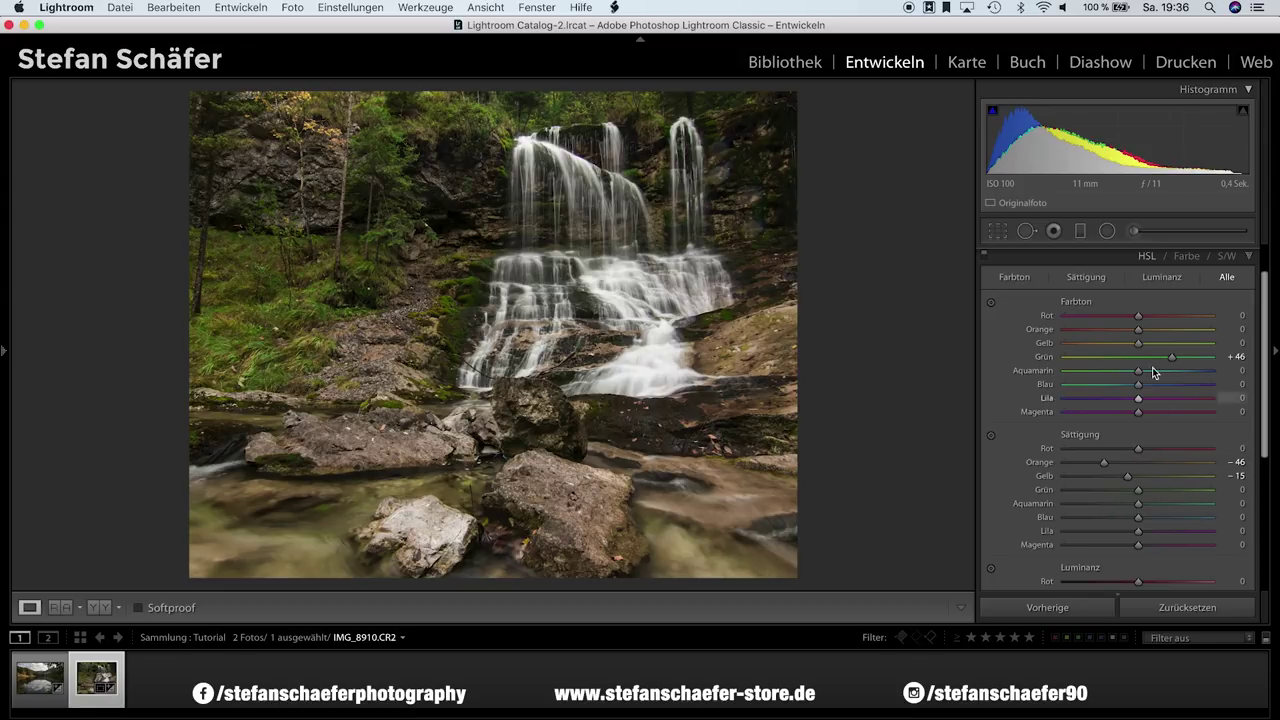
# Raise yellow luminance to +16 and green luminance to +17.
pyautogui.scroll(-1, 1144, 358)
pyautogui.scroll(-2, 1144, 358)
pyautogui.scroll(-2, 1144, 358)
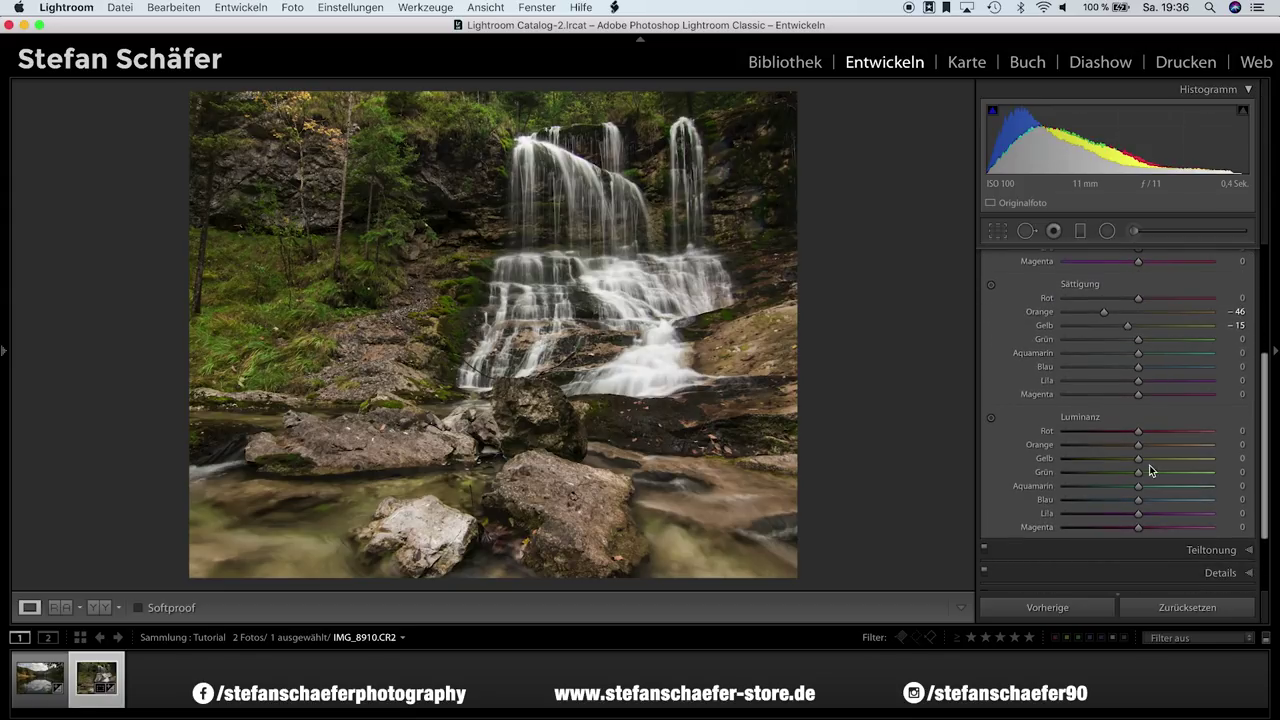
pyautogui.moveTo(1140, 472); pyautogui.dragTo(1150, 462)
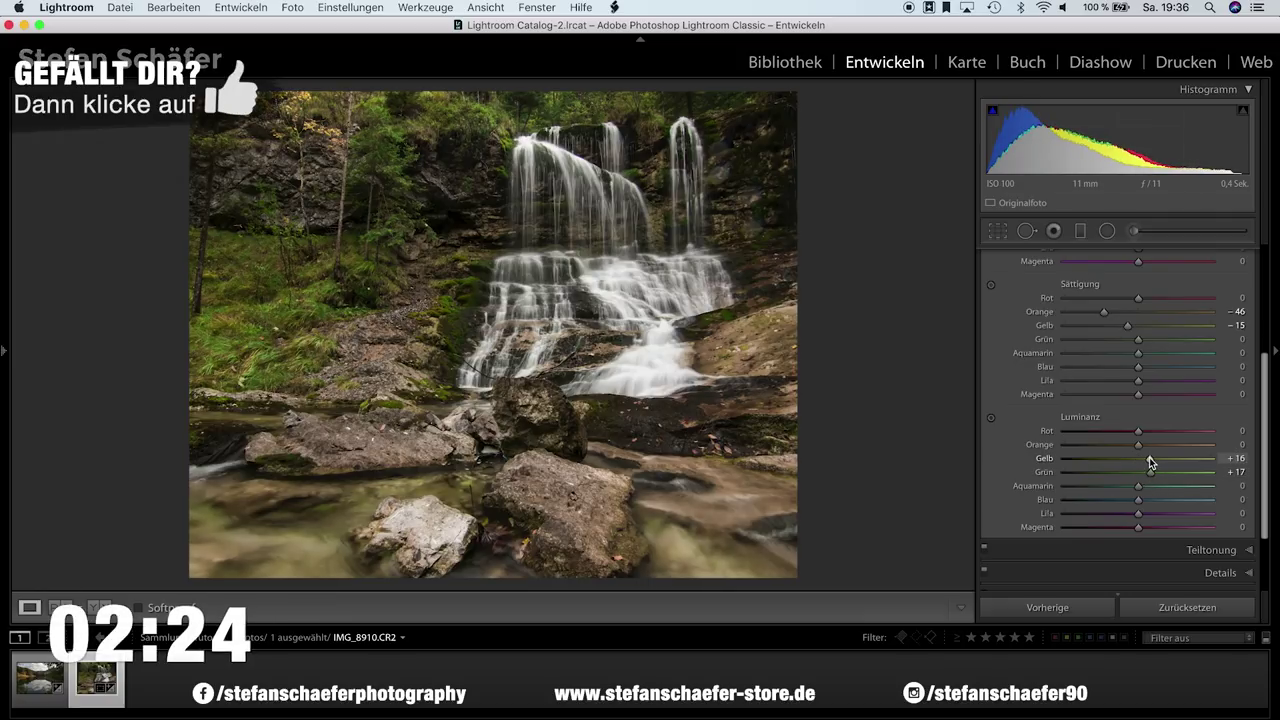
pyautogui.scroll(-2, 1097, 418)
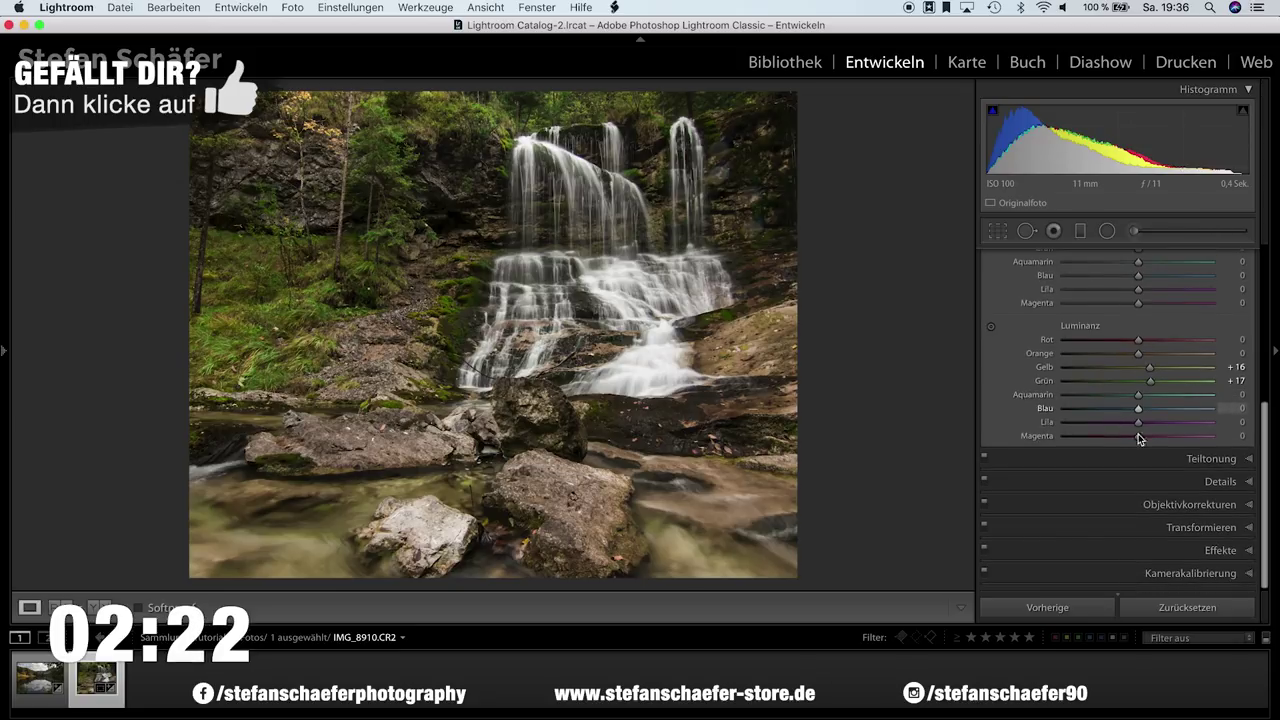
# Give the split-toning highlights hue 202 and saturation 10.
pyautogui.click(1150, 461)
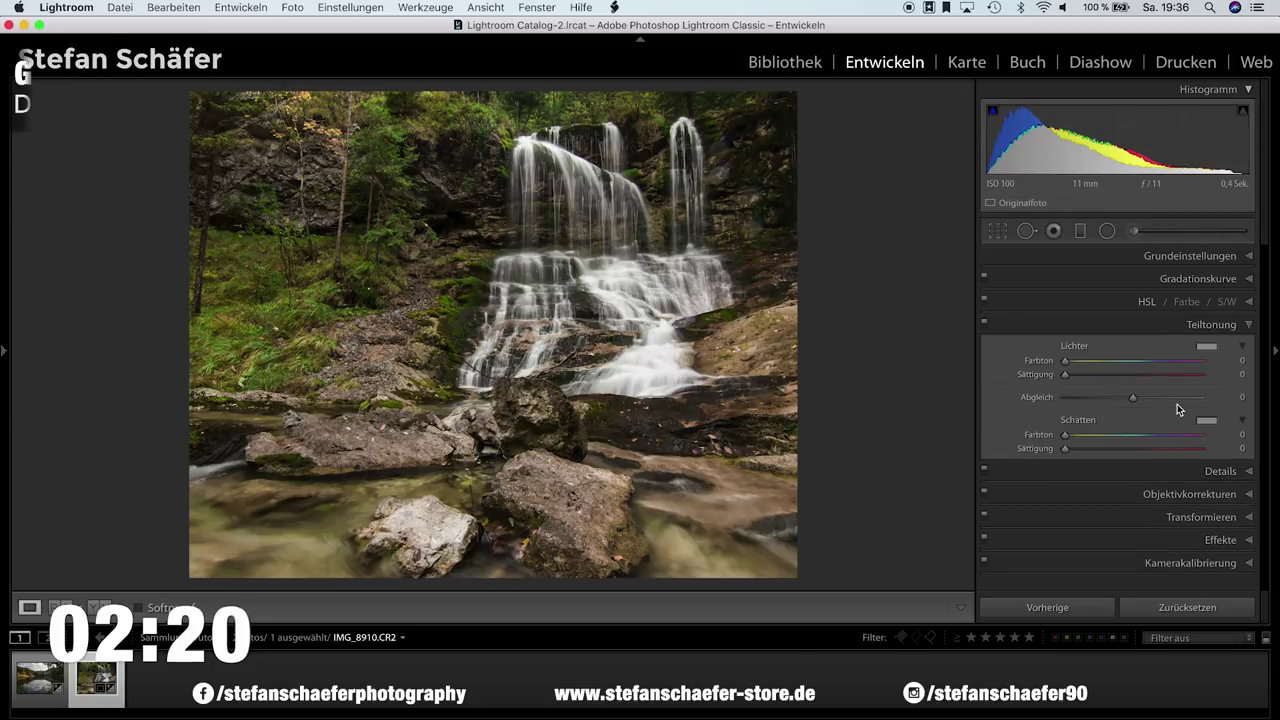
pyautogui.moveTo(1067, 366); pyautogui.dragTo(1143, 367)
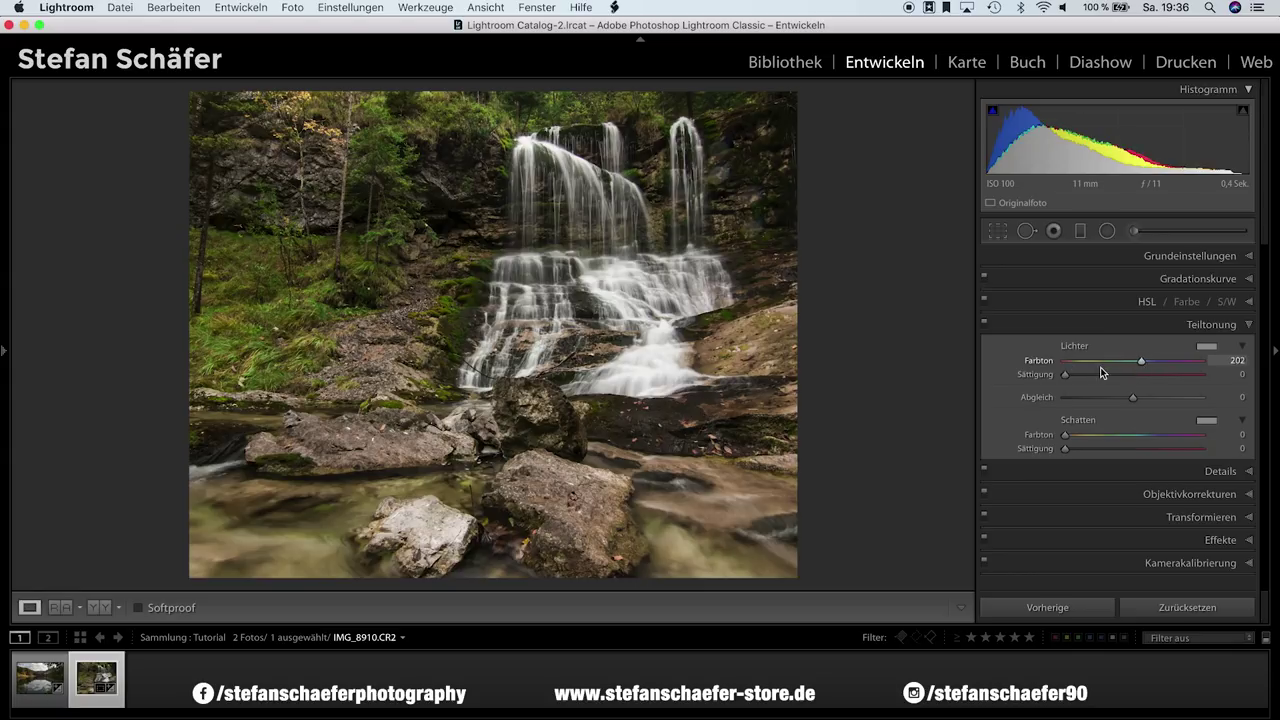
pyautogui.moveTo(1069, 376); pyautogui.dragTo(1077, 376)
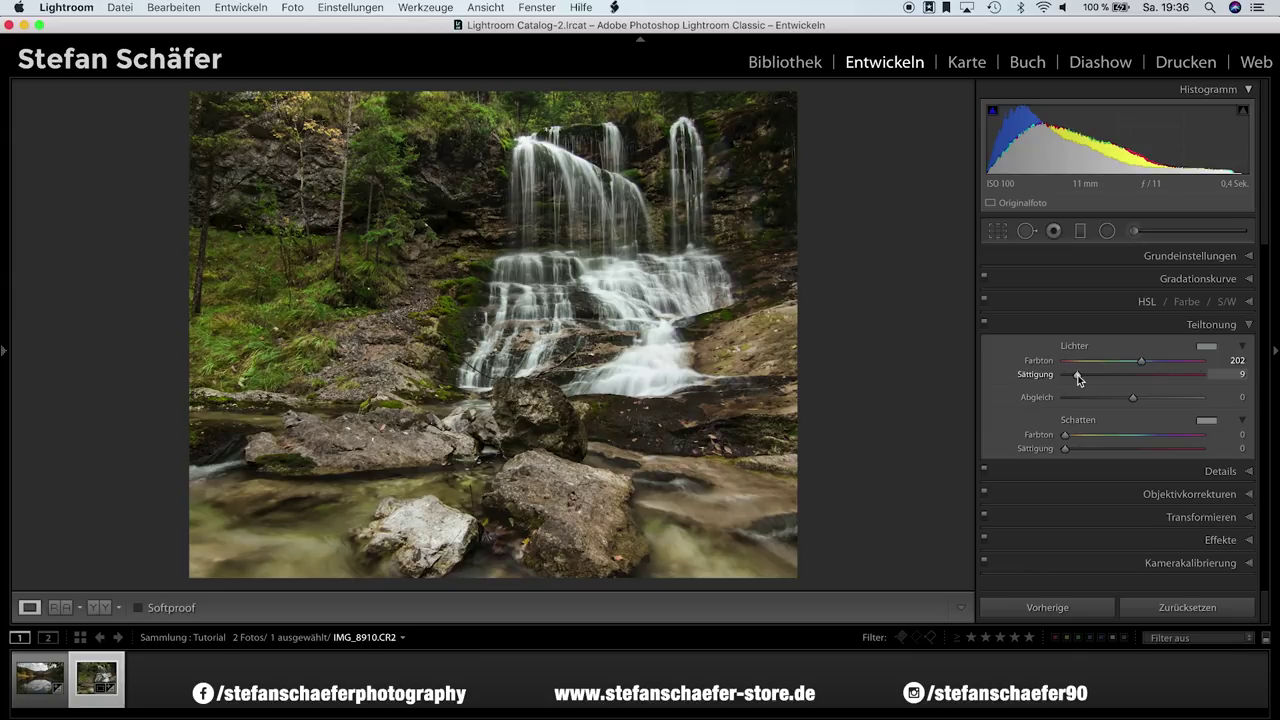
pyautogui.moveTo(1078, 376); pyautogui.dragTo(1078, 374)
# Set sharpening amount to 80 and masking to 41, previewing the mask with Alt.
pyautogui.click(1185, 471)
pyautogui.moveTo(1088, 436); pyautogui.dragTo(1136, 436)
pyautogui.press('alt')
pyautogui.moveTo(1103, 483); pyautogui.dragTo(1123, 477)
# Expand the Lens Corrections and Transform panels.
pyautogui.scroll(-5, 1168, 472)
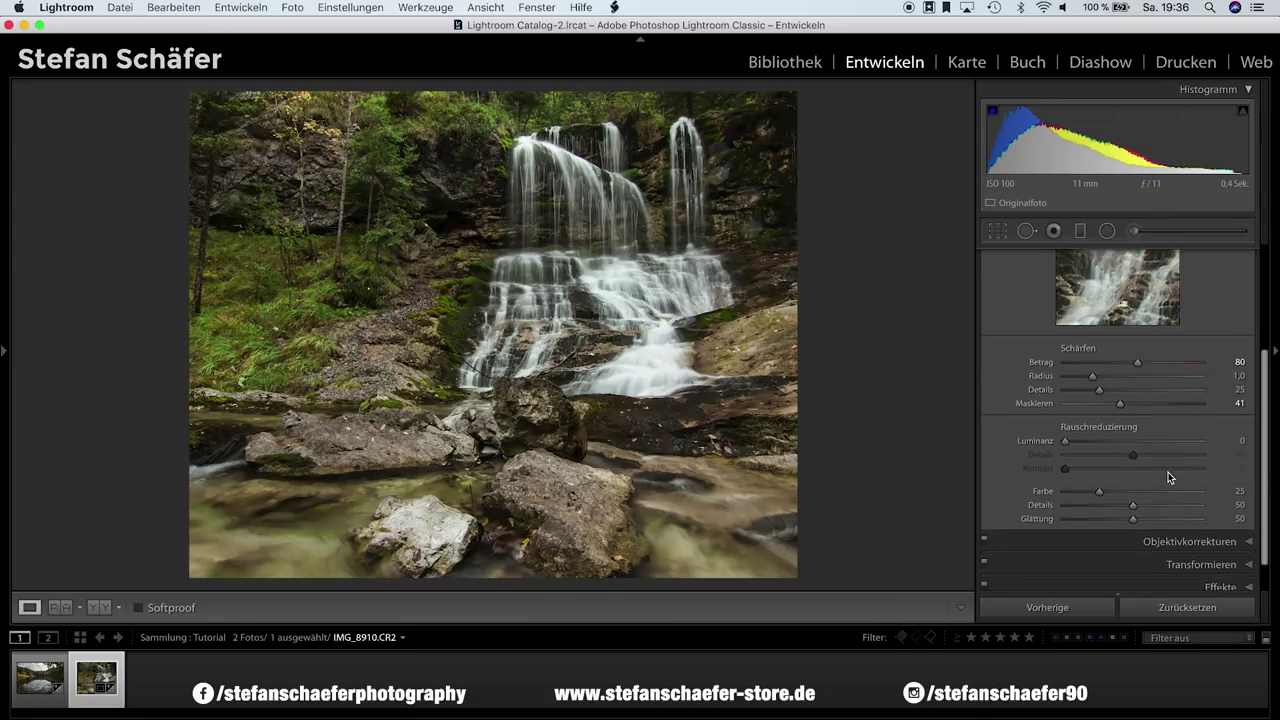
pyautogui.click(1140, 523)
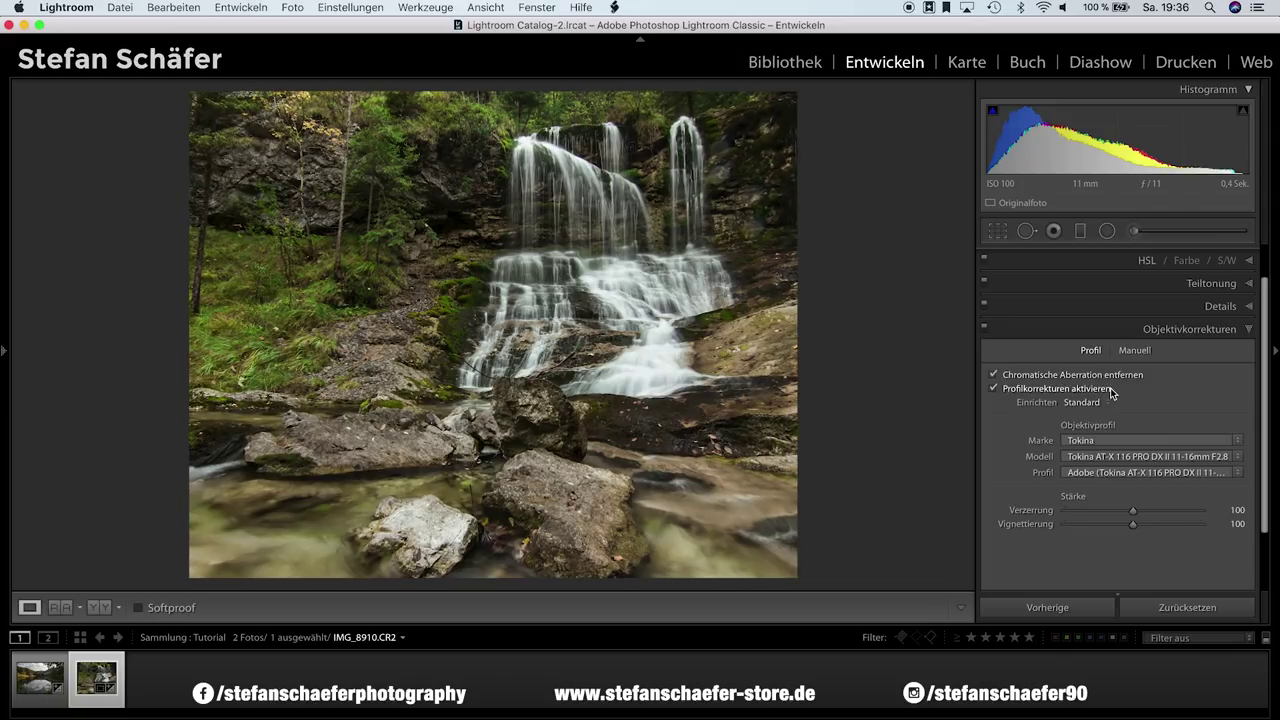
pyautogui.scroll(-3, 1175, 392)
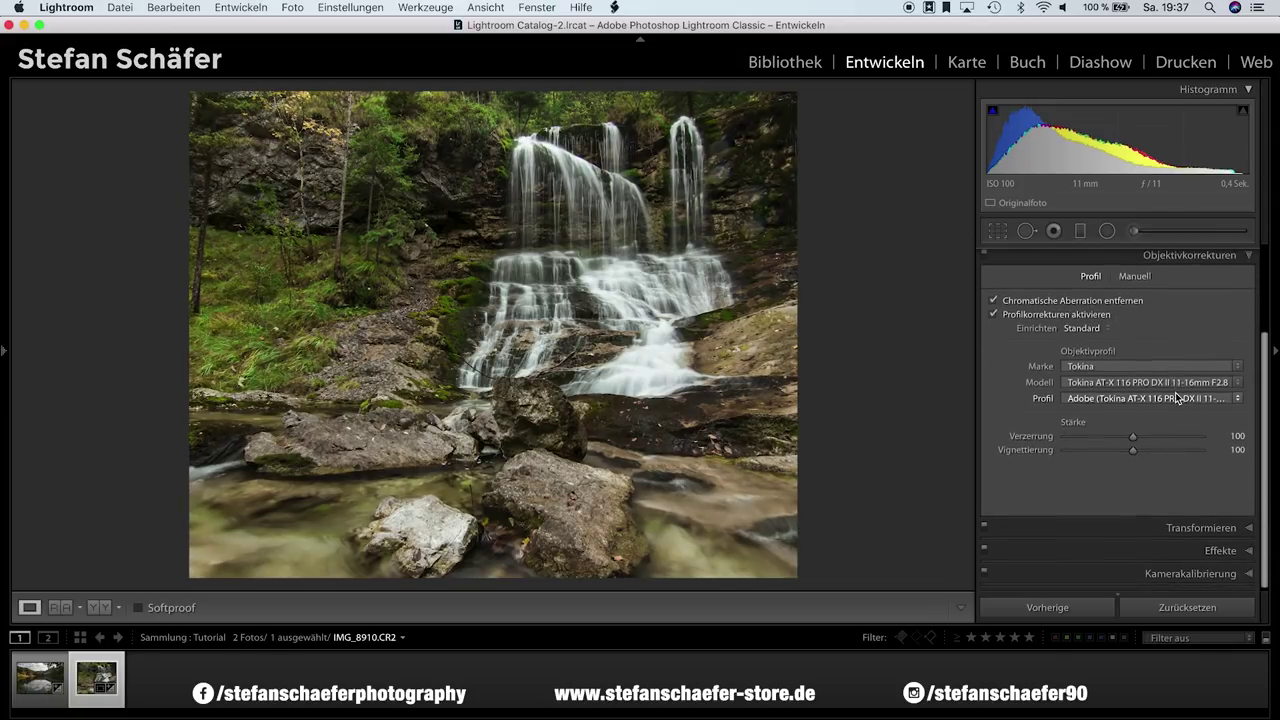
pyautogui.click(1190, 525)
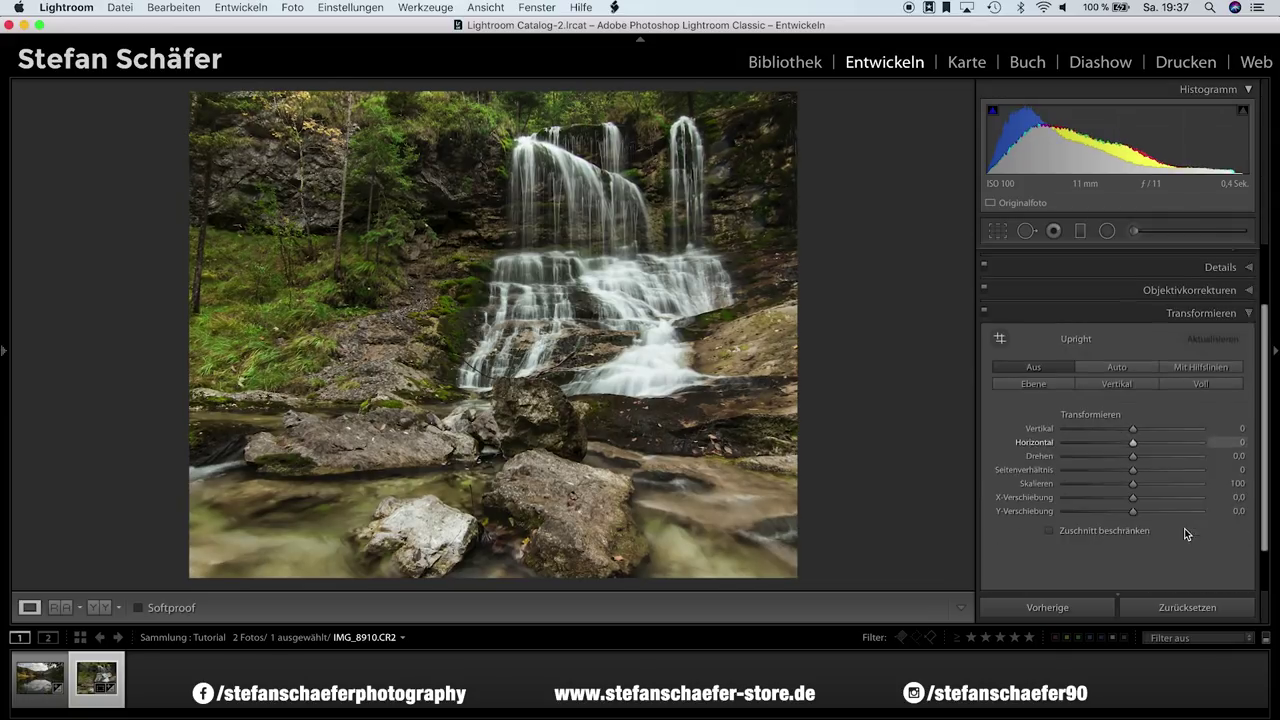
pyautogui.scroll(-3, 1150, 530)
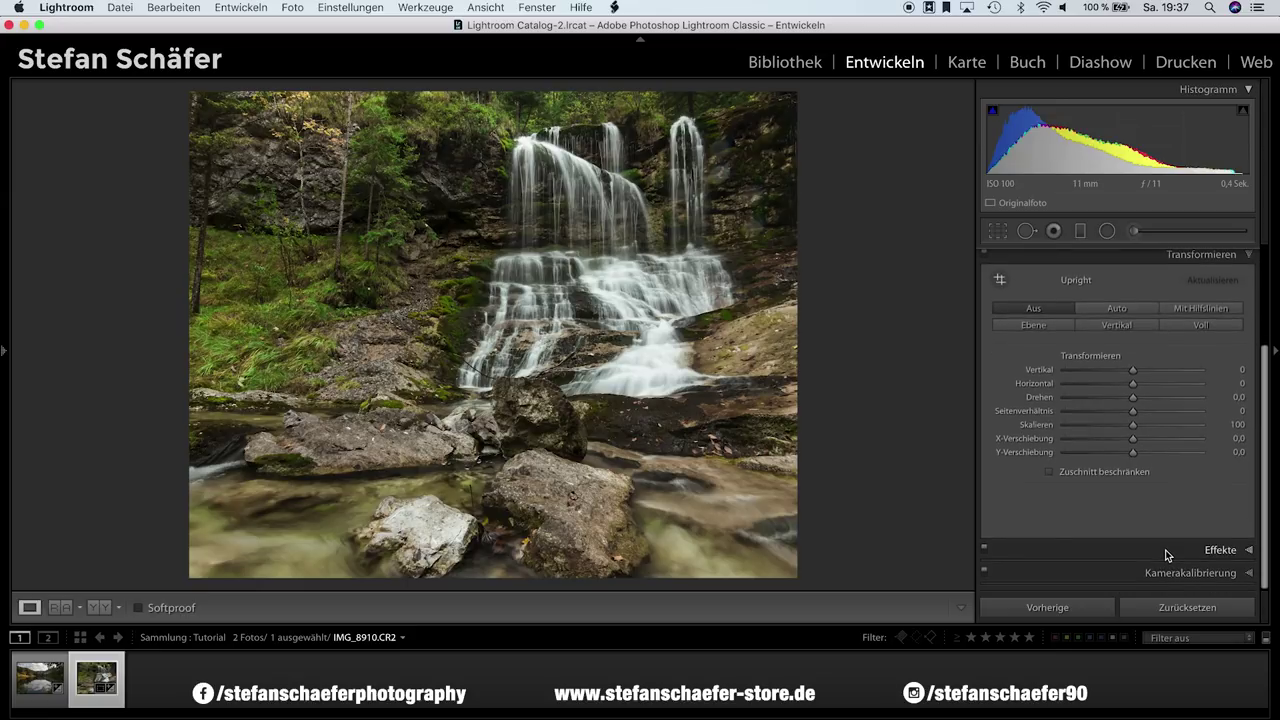
# In Effects, set vignette amount to −20 and dehaze to +9.
pyautogui.click(1168, 549)
pyautogui.moveTo(1133, 422); pyautogui.dragTo(1120, 425)
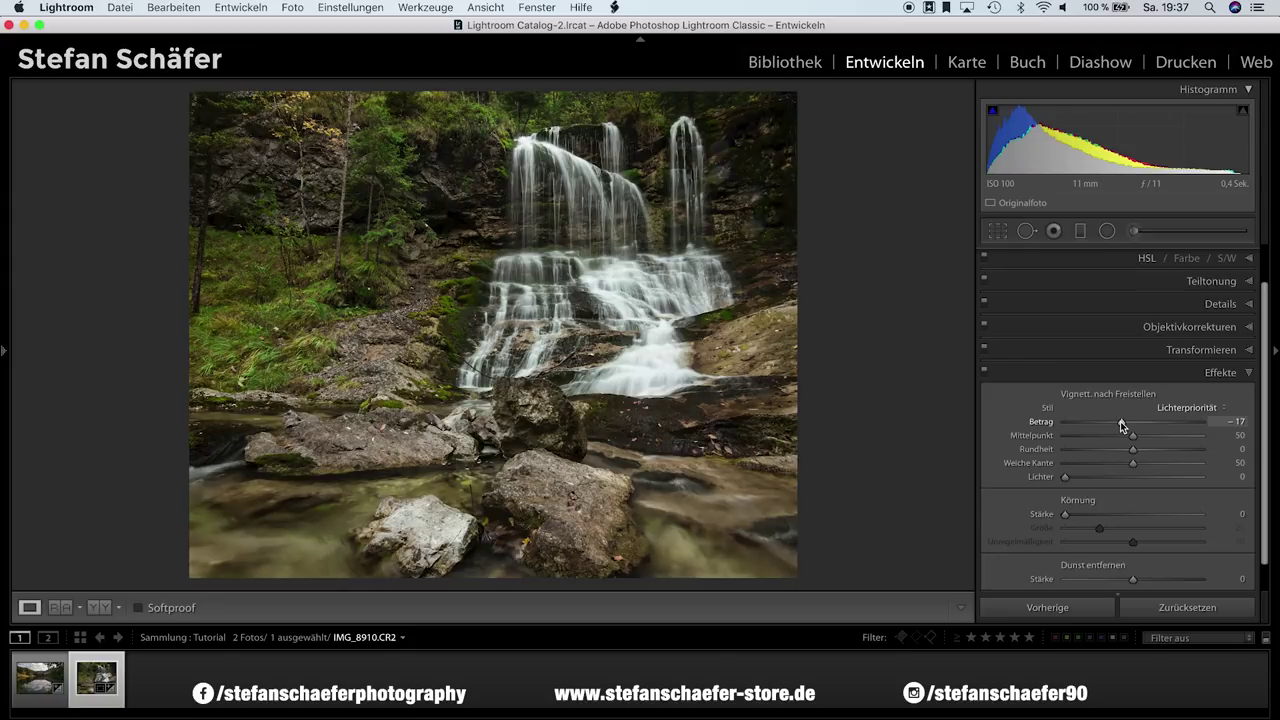
pyautogui.moveTo(1121, 424); pyautogui.dragTo(1119, 422)
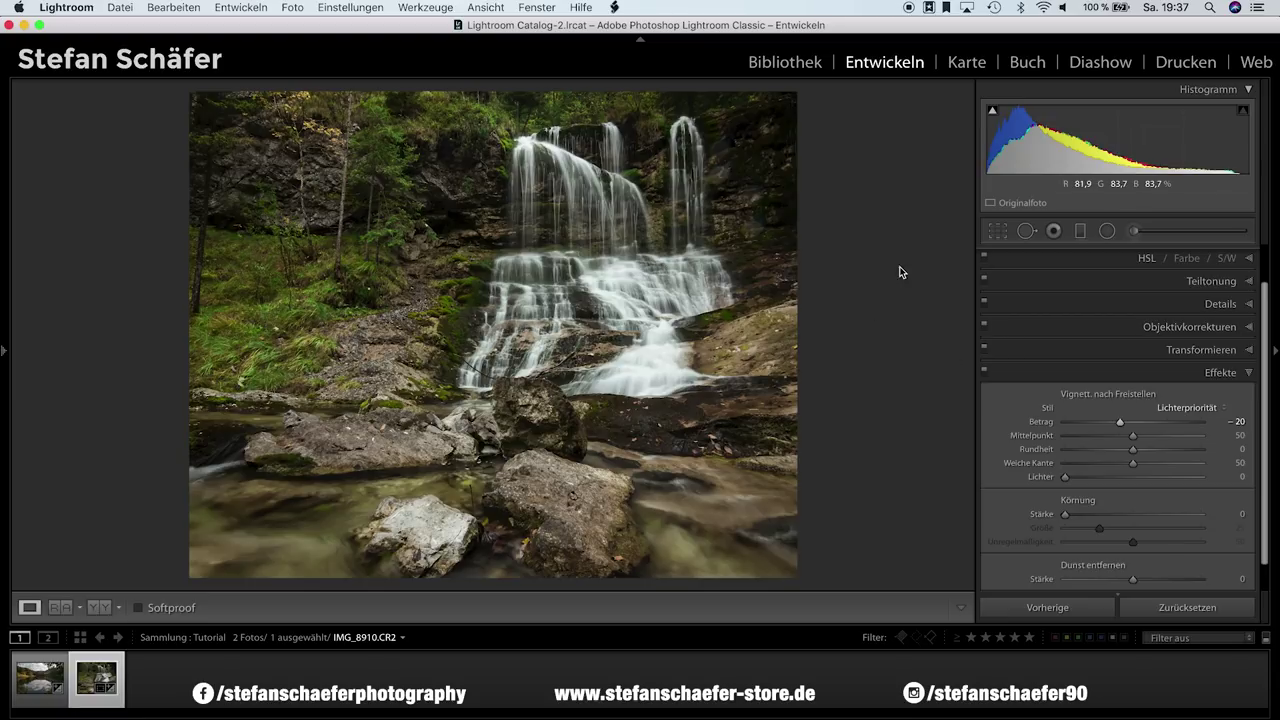
pyautogui.moveTo(1136, 579); pyautogui.dragTo(1139, 580)
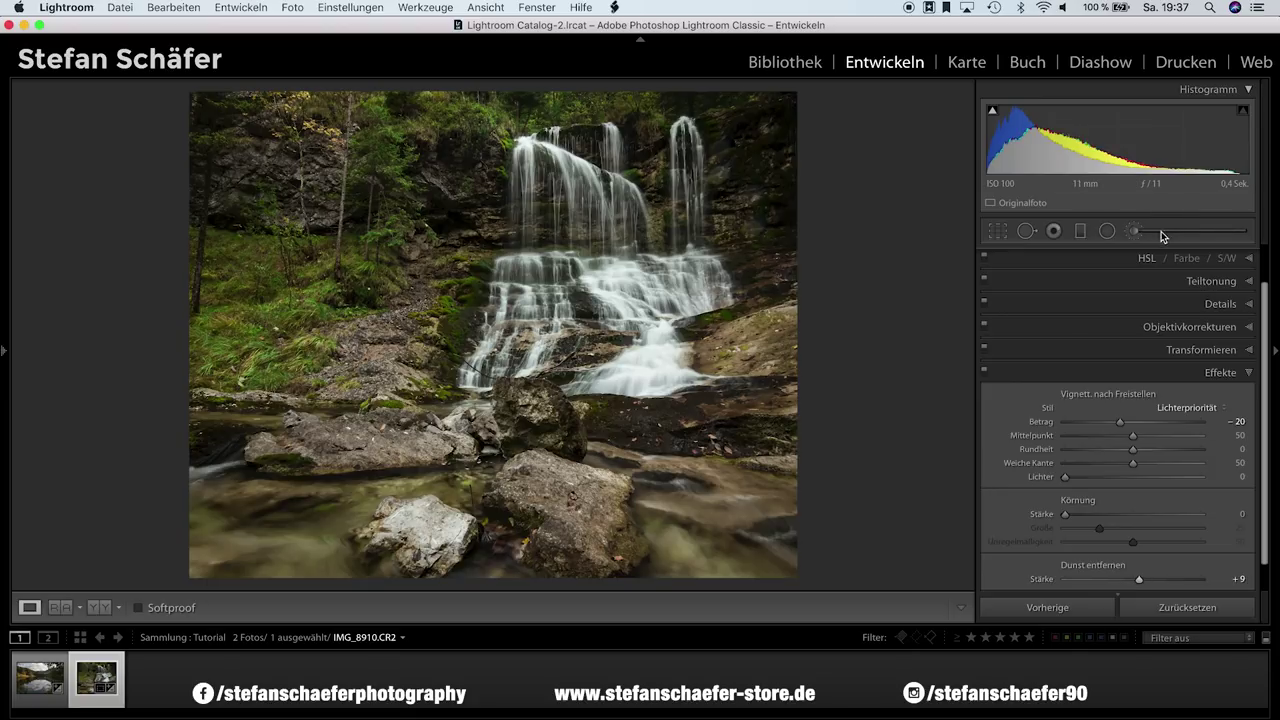
pyautogui.click(1134, 231)
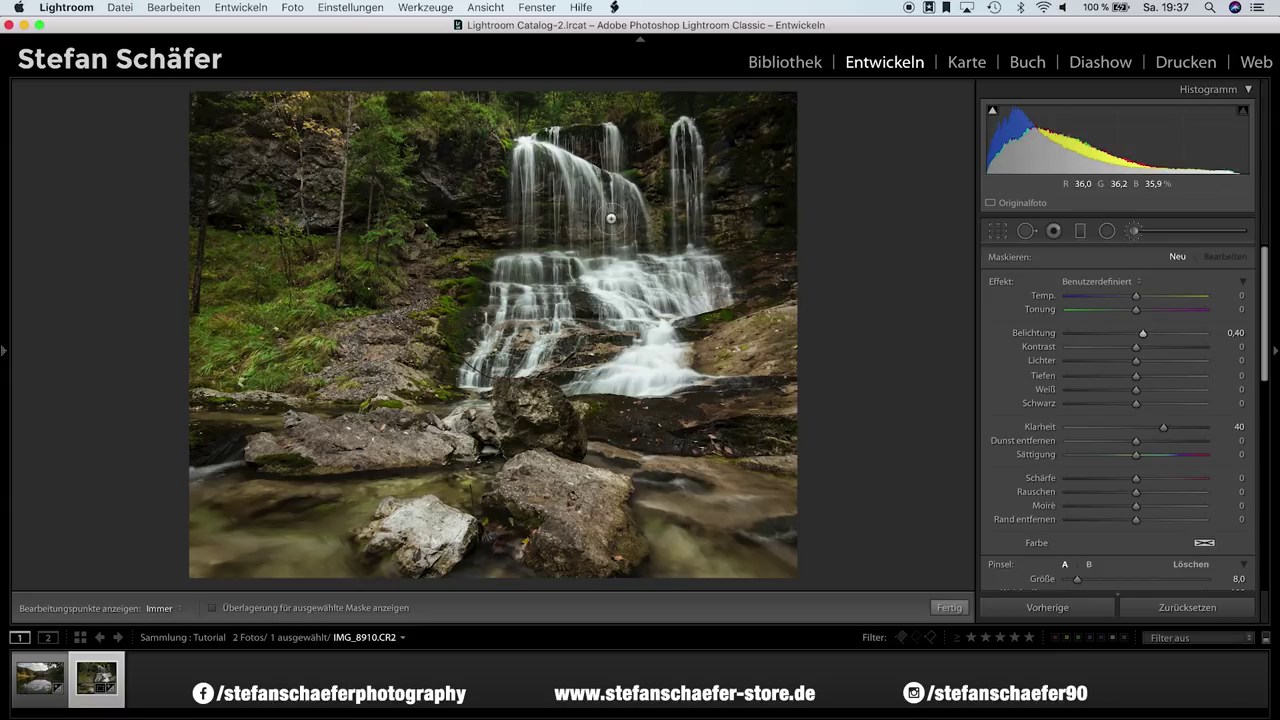
# Paint a brush with exposure 0.40 and clarity 40 over both waterfalls.
pyautogui.press('h')
pyautogui.moveTo(632, 232); pyautogui.dragTo(612, 250)
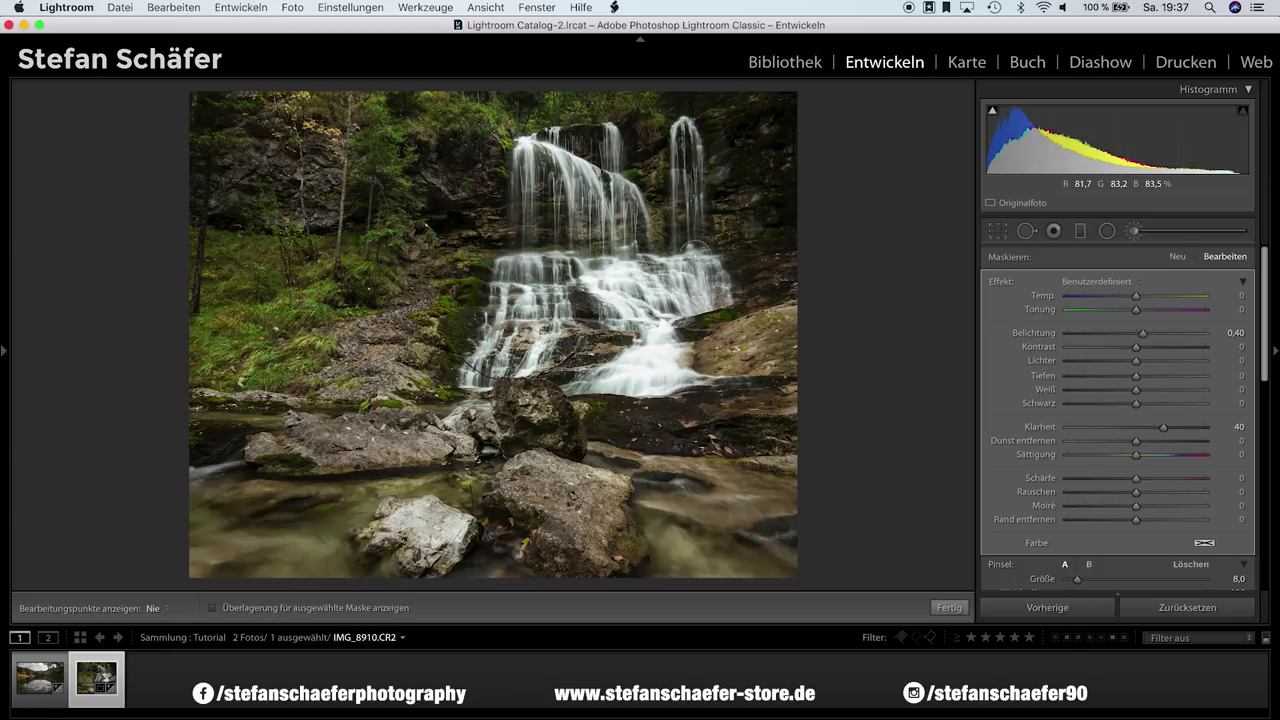
pyautogui.moveTo(695, 245); pyautogui.dragTo(687, 243)
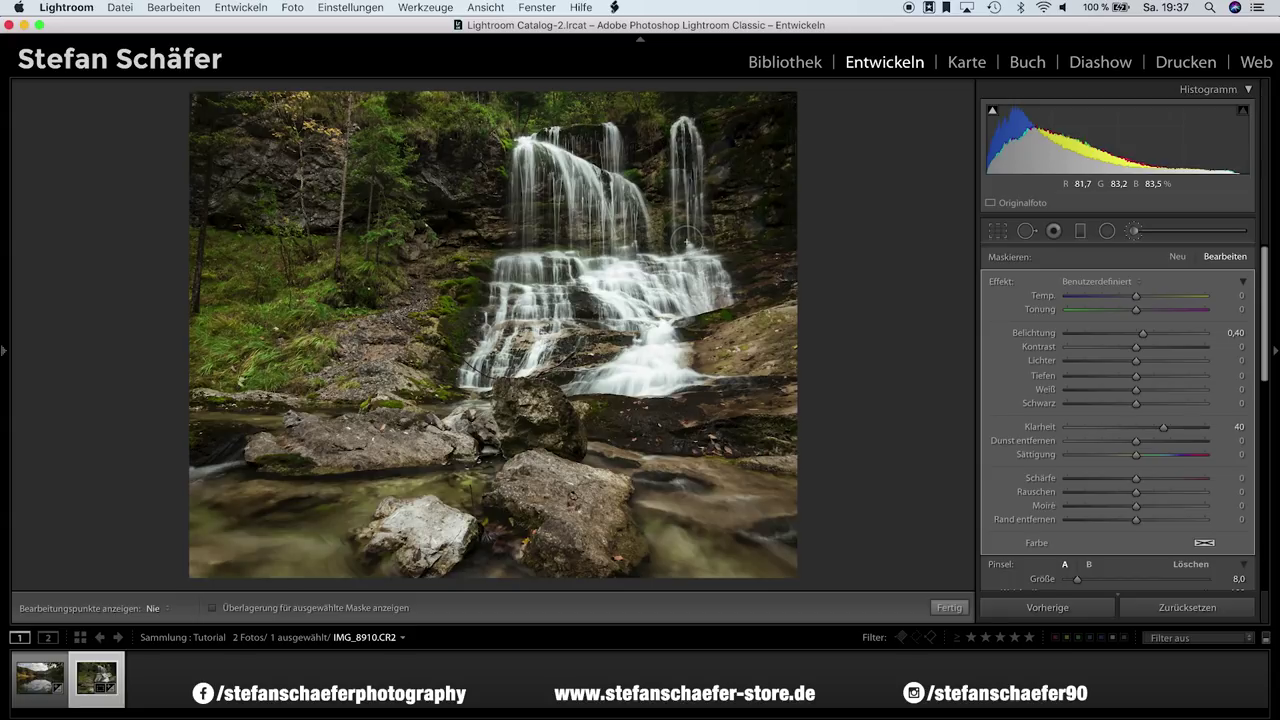
pyautogui.press('h')
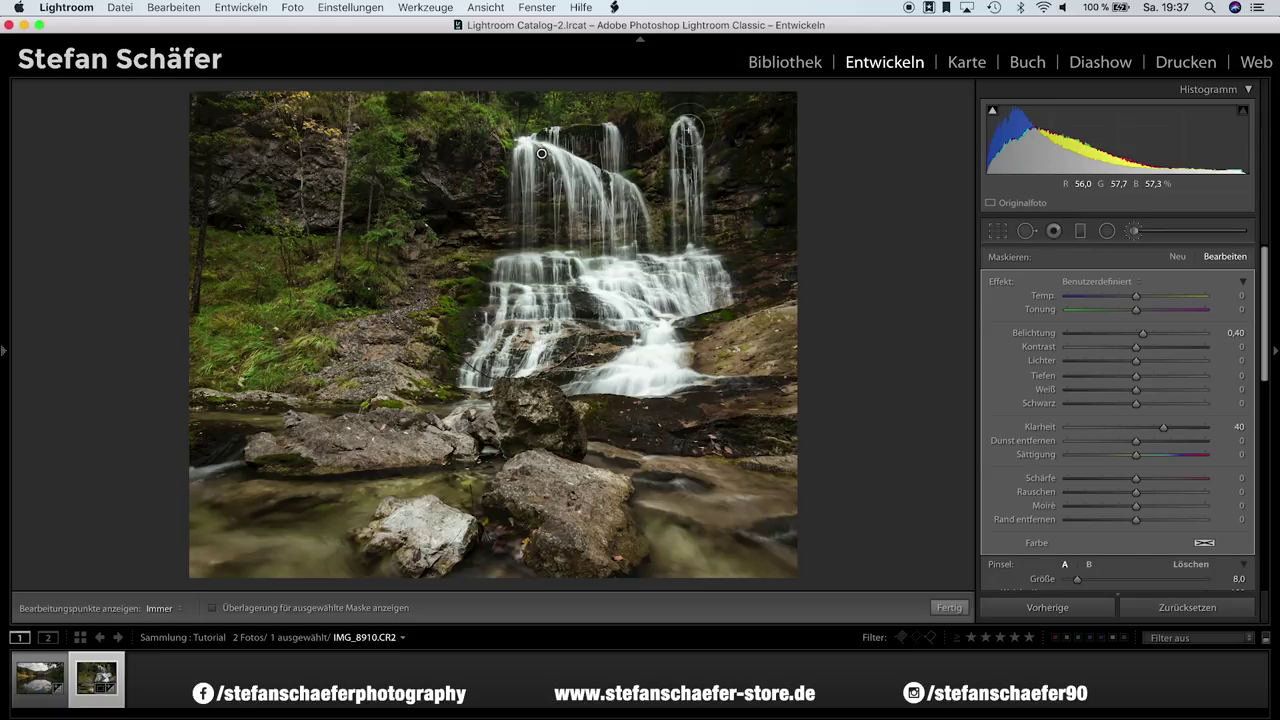
pyautogui.press('h')
pyautogui.press('h')
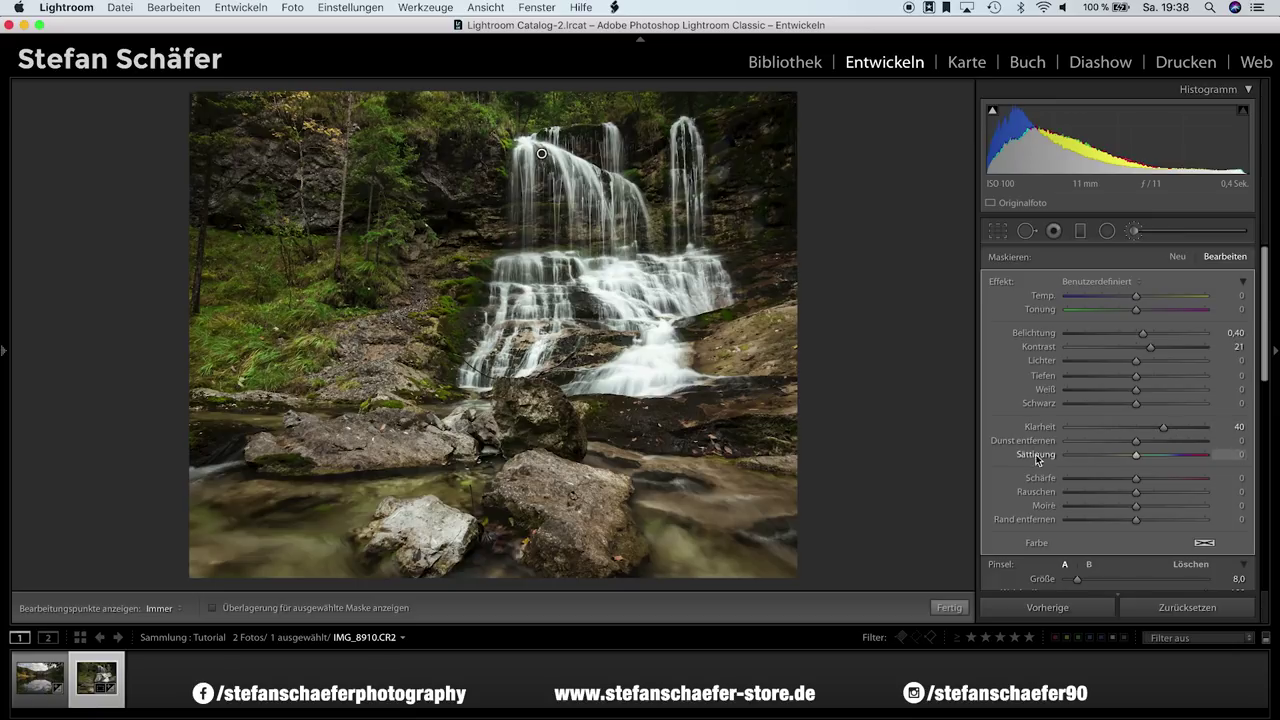
pyautogui.click(1180, 256)
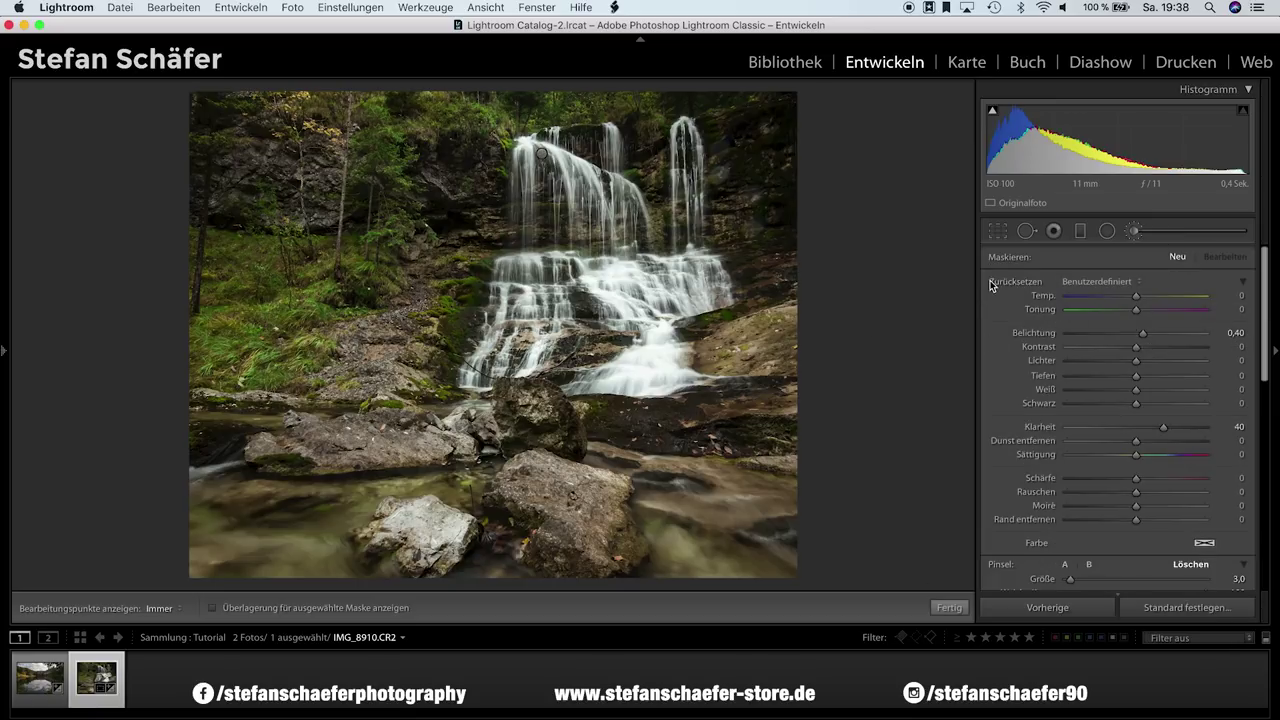
# Paint a reset brush with clarity 29 over the foreground rocks and confirm with Fertig.
pyautogui.keyDown('alt'); pyautogui.click(1002, 282); pyautogui.keyUp('alt')
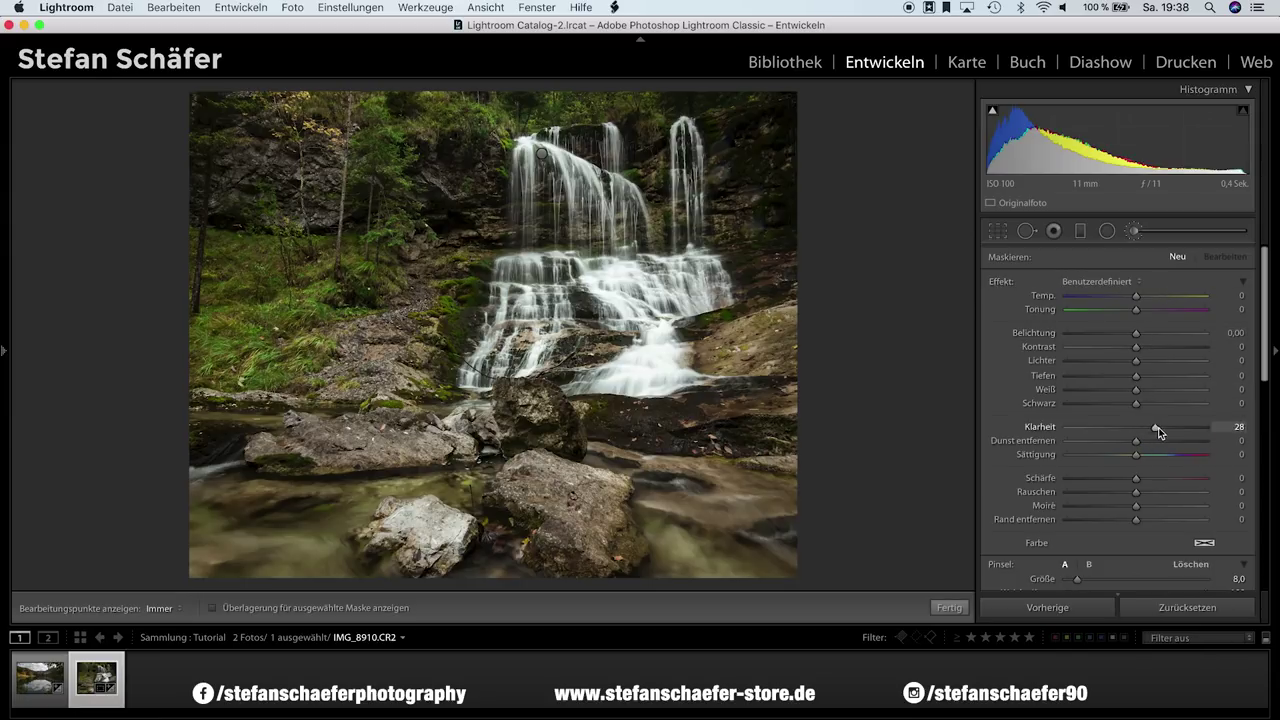
pyautogui.moveTo(1158, 427); pyautogui.dragTo(1160, 428)
pyautogui.press('h')
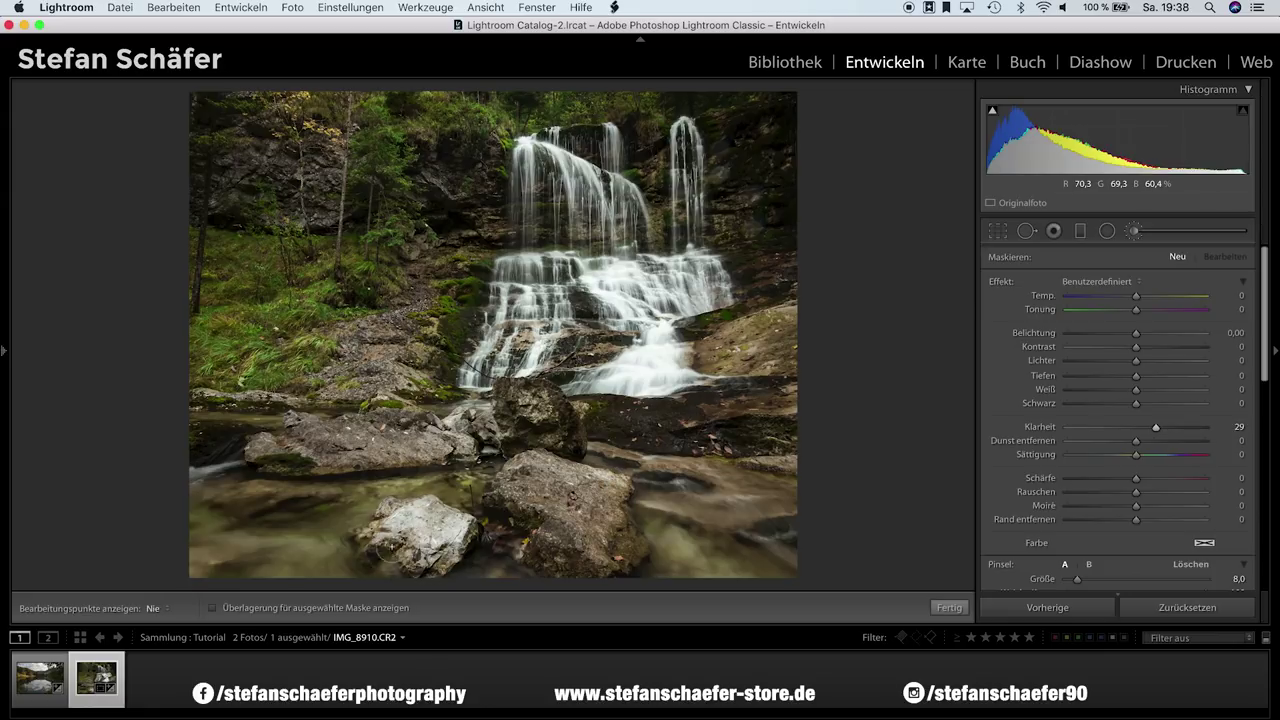
pyautogui.press('h')
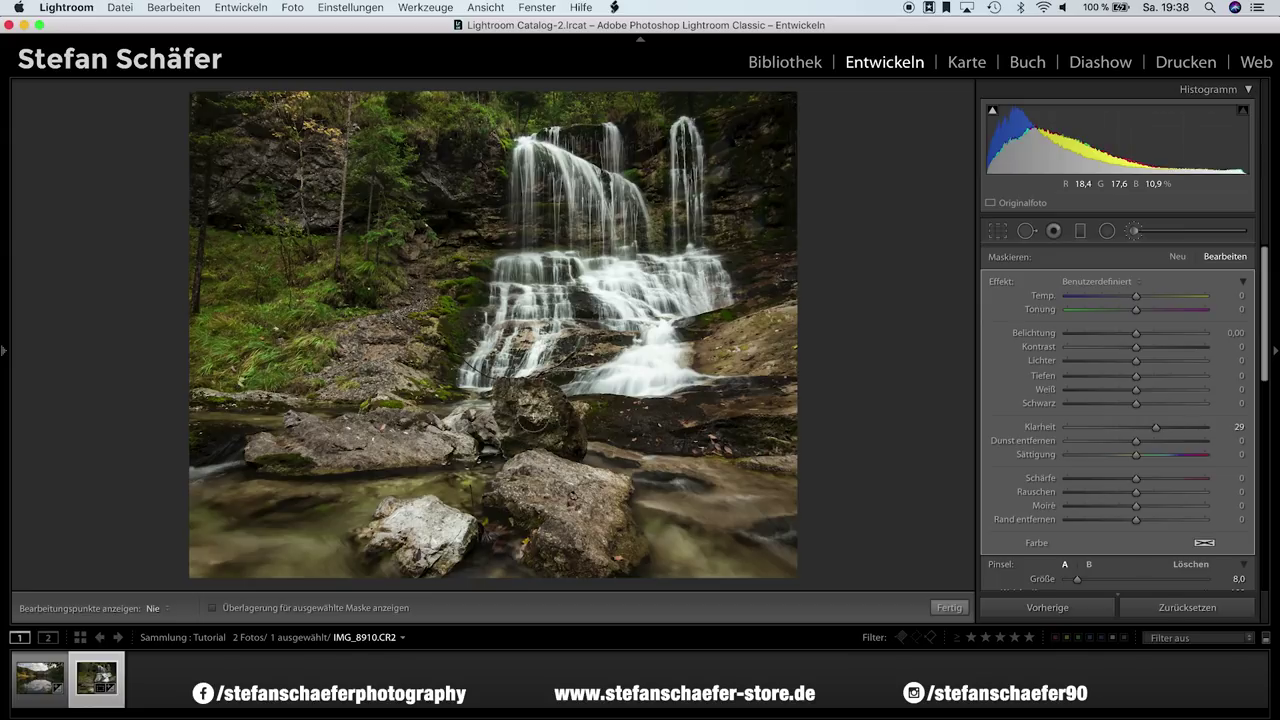
pyautogui.press('h')
pyautogui.moveTo(415, 447); pyautogui.dragTo(329, 447)
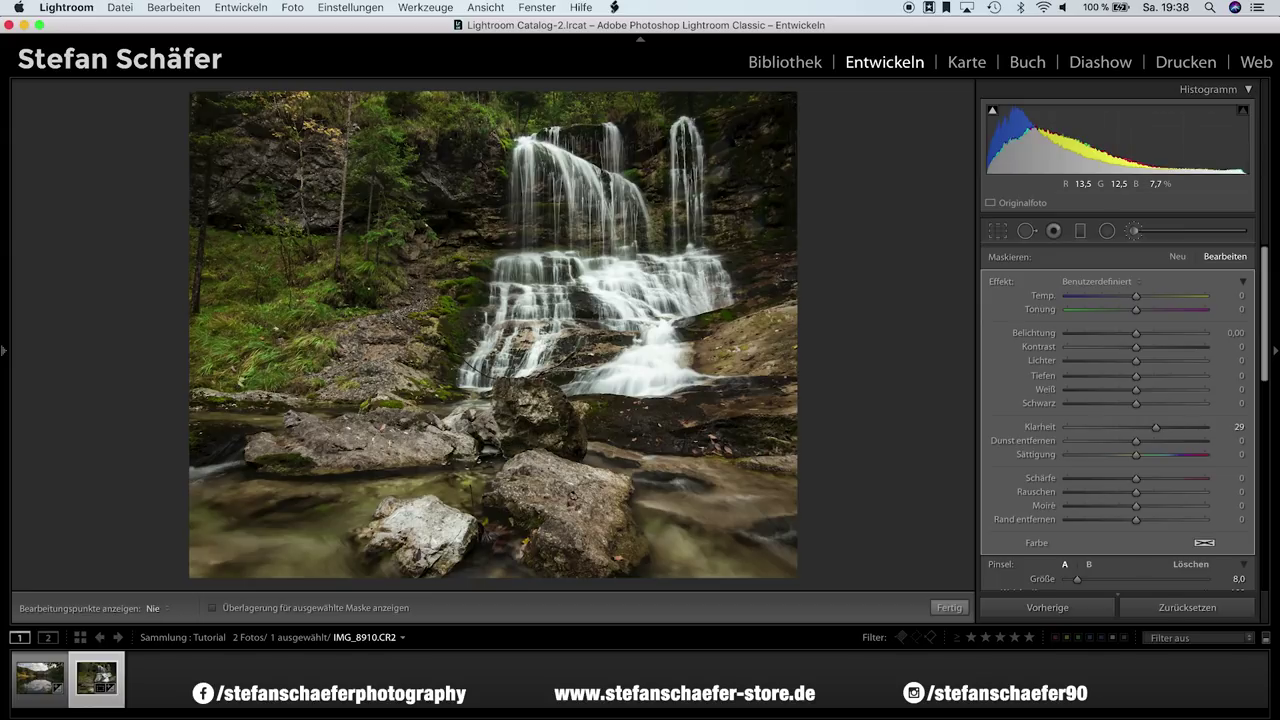
pyautogui.press('h')
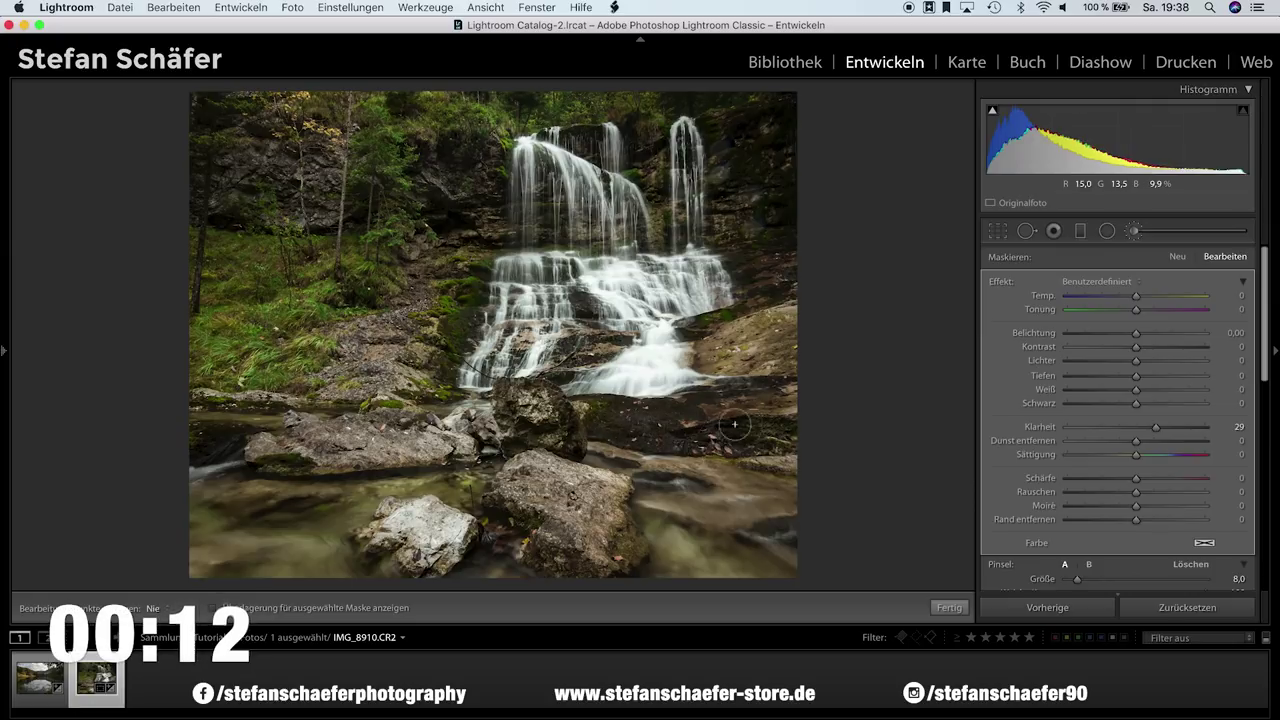
pyautogui.press('h')
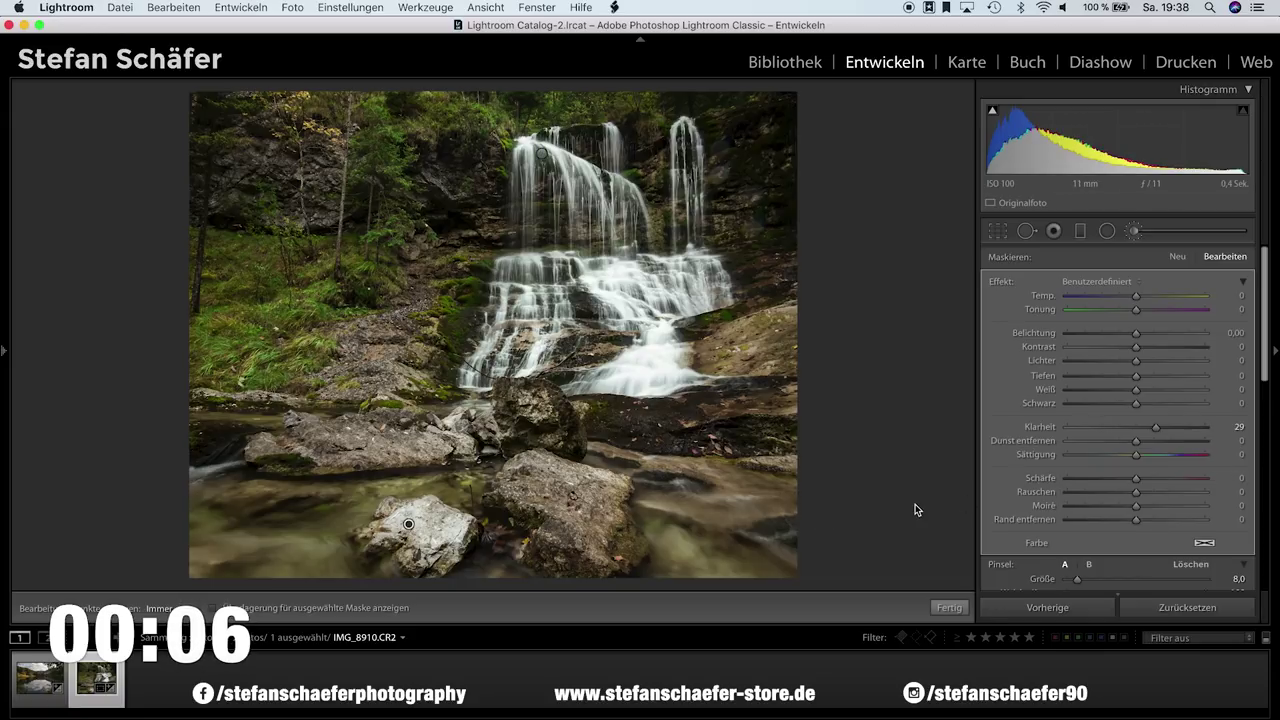
pyautogui.click(944, 607)
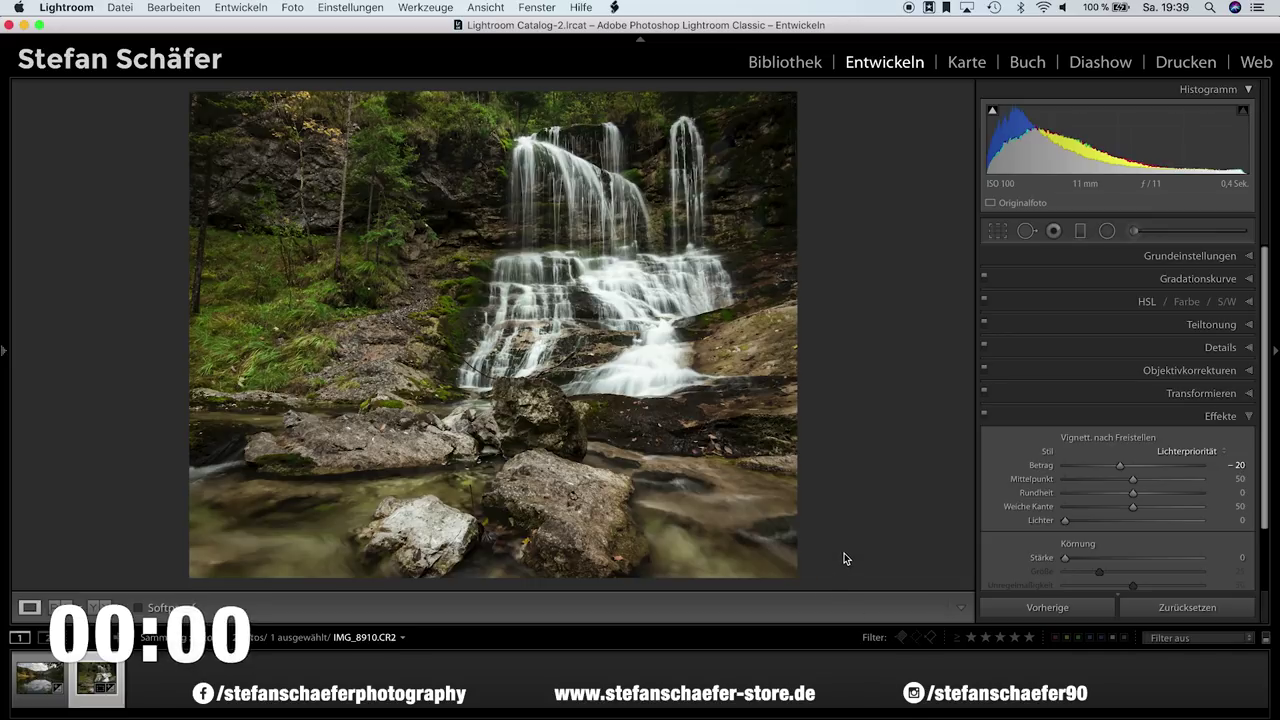
# Expand Camera Calibration and toggle the before/after view to compare with the original.
pyautogui.scroll(-3, 1012, 479)
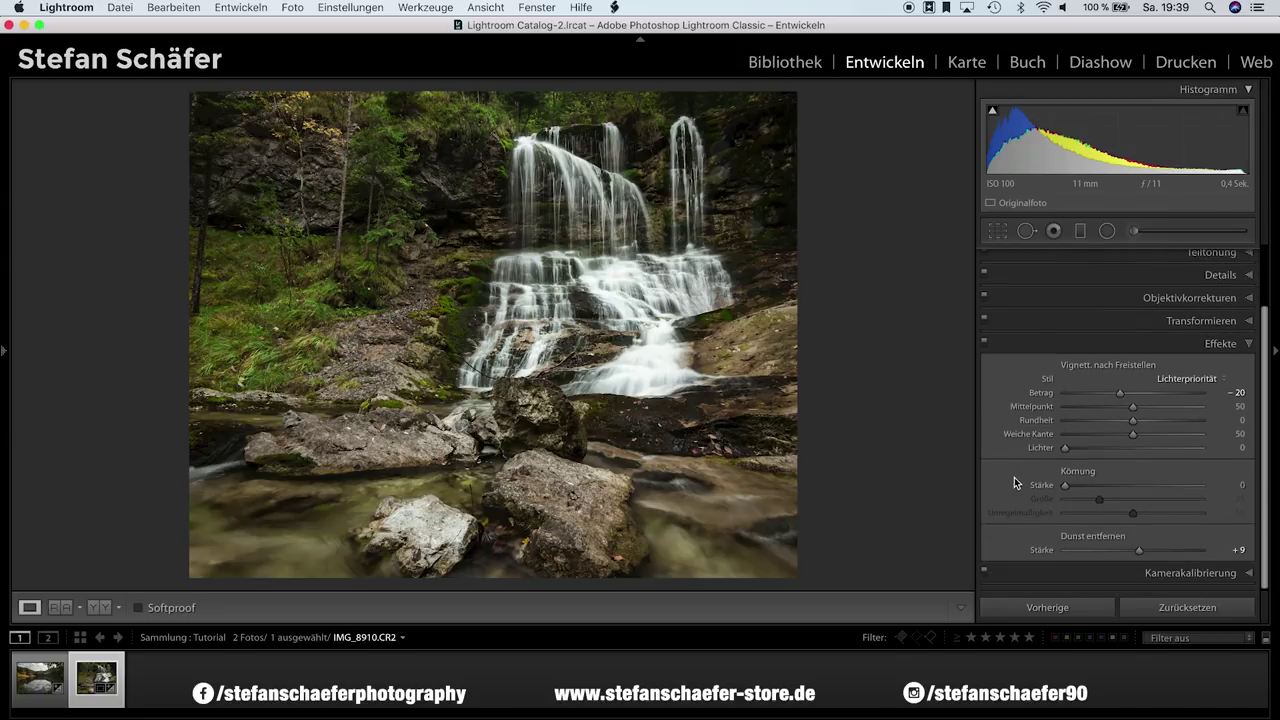
pyautogui.click(1160, 573)
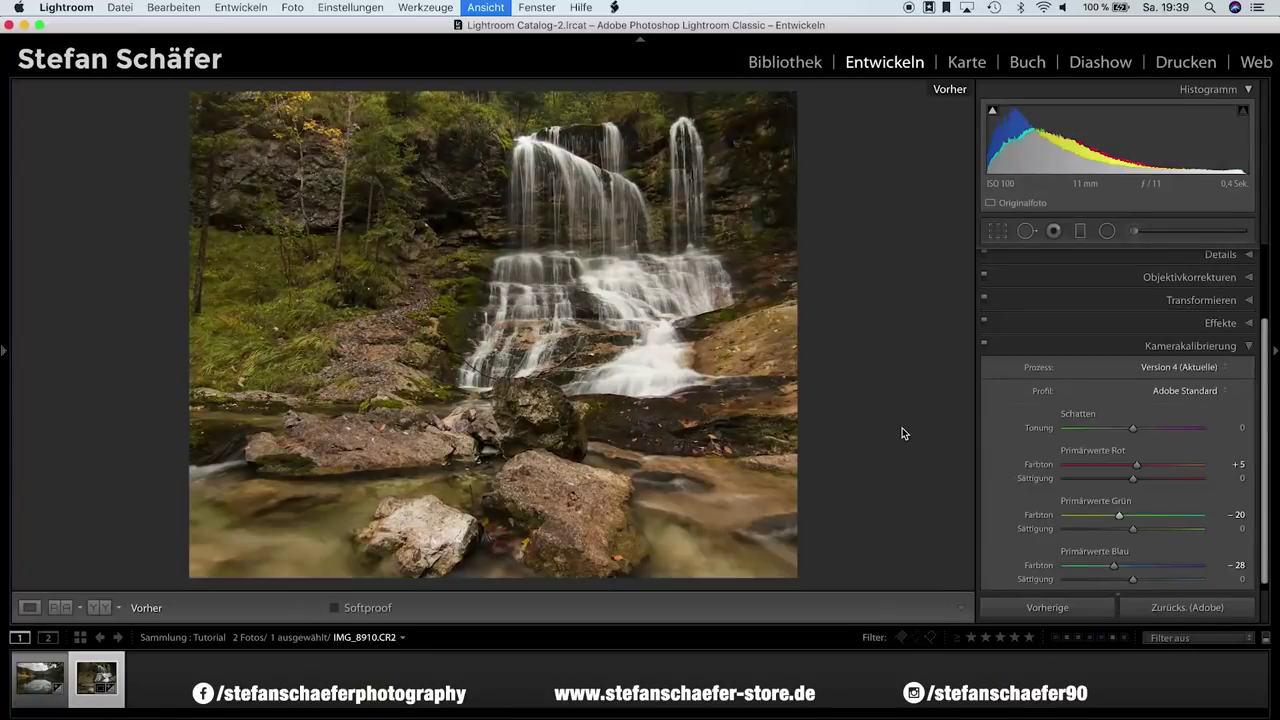
pyautogui.press('\\')
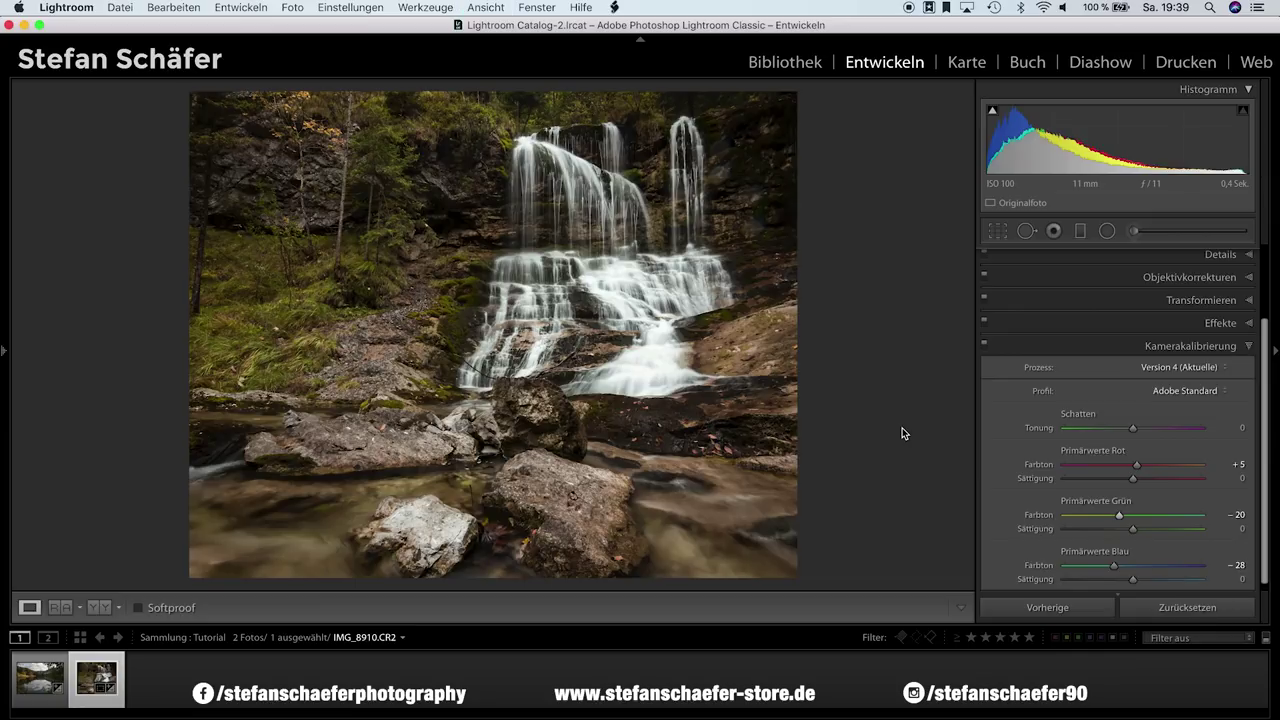
pyautogui.press('\\')
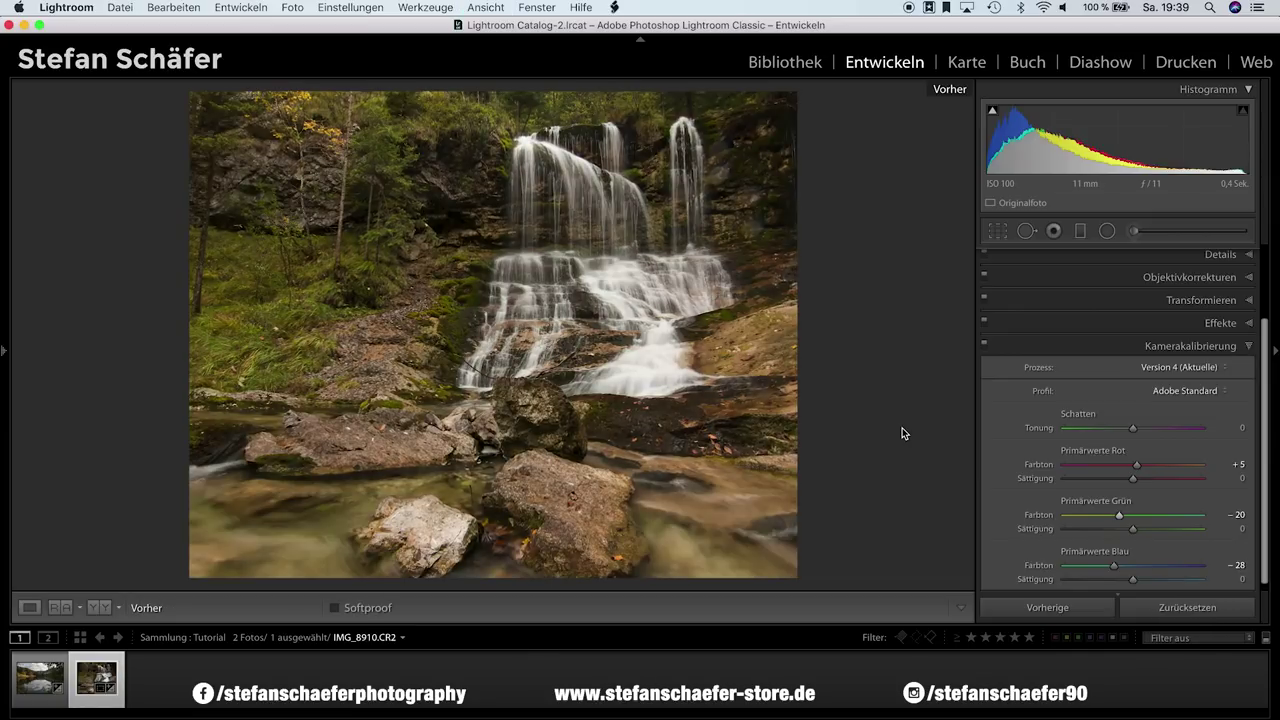
pyautogui.press('\\')
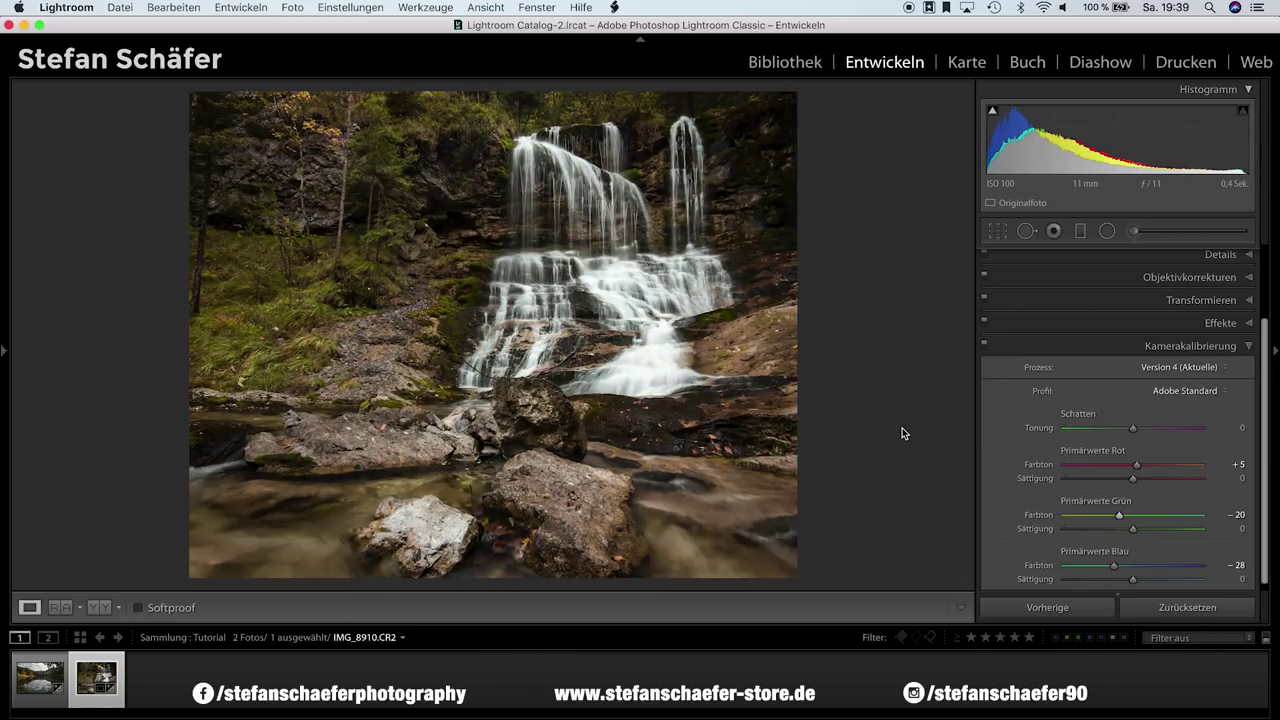
pyautogui.press('\\')
pyautogui.press('\\')
pyautogui.press('\\')
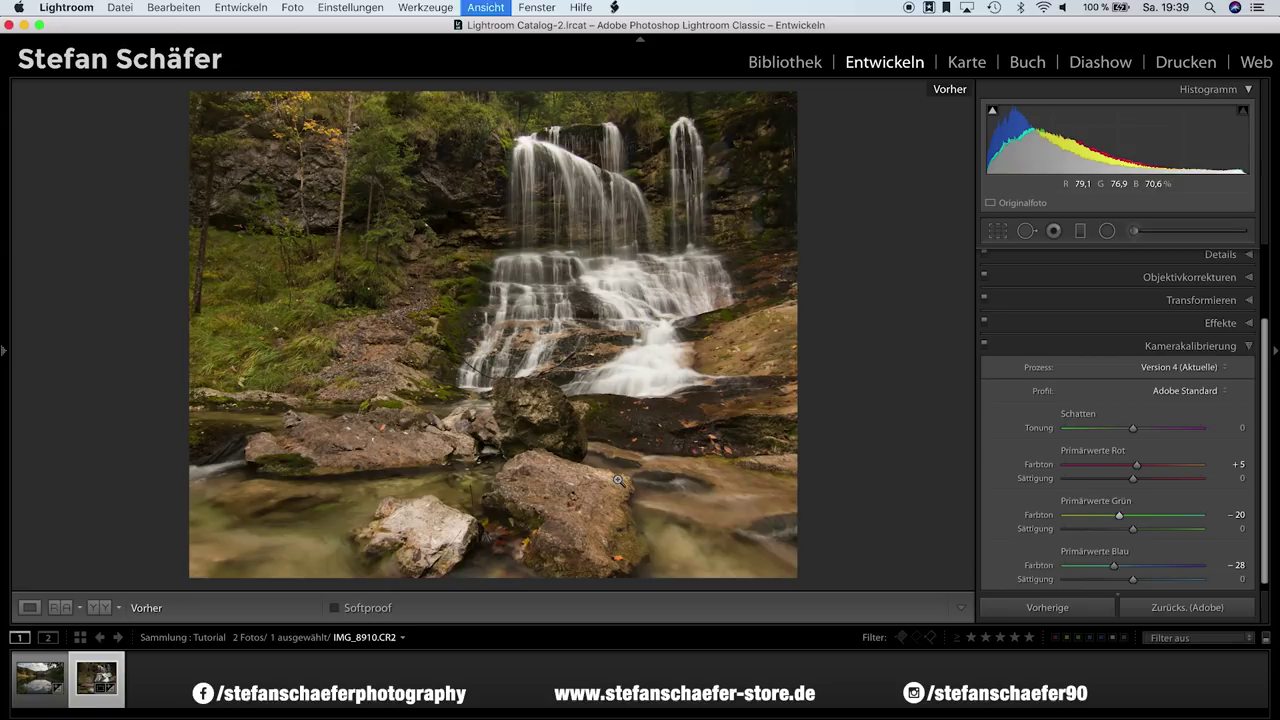
pyautogui.press('\\')
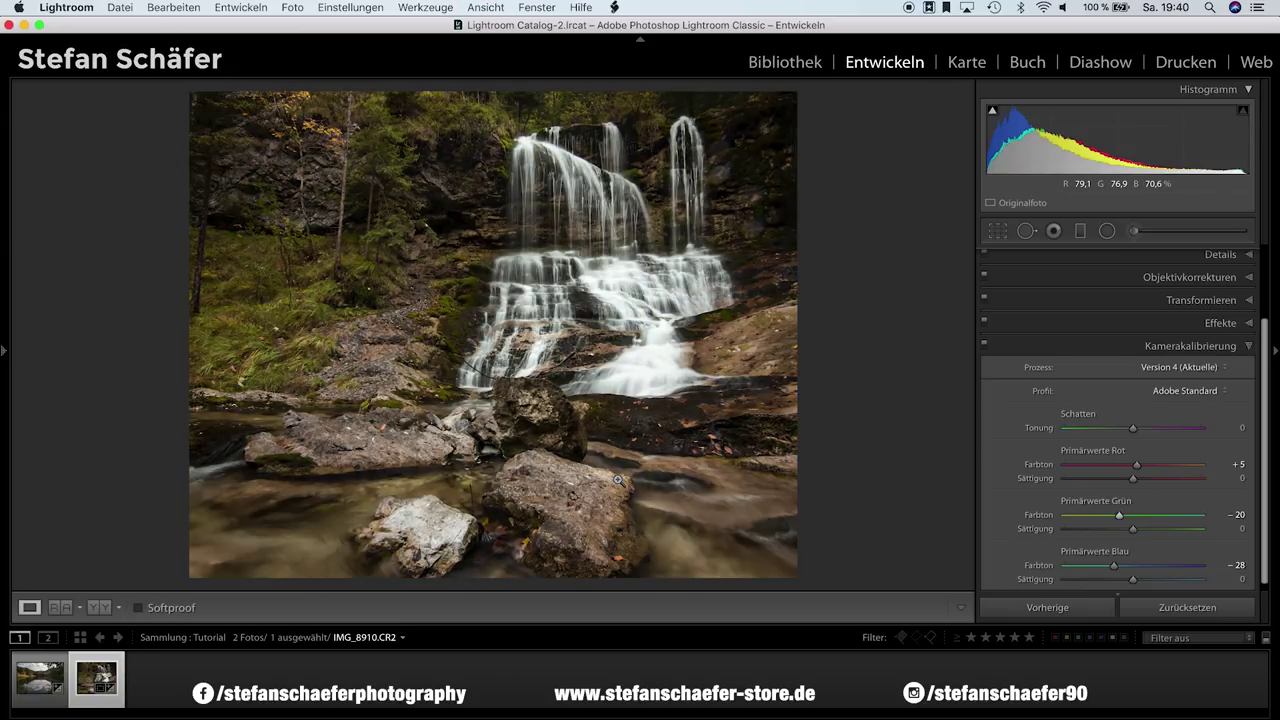